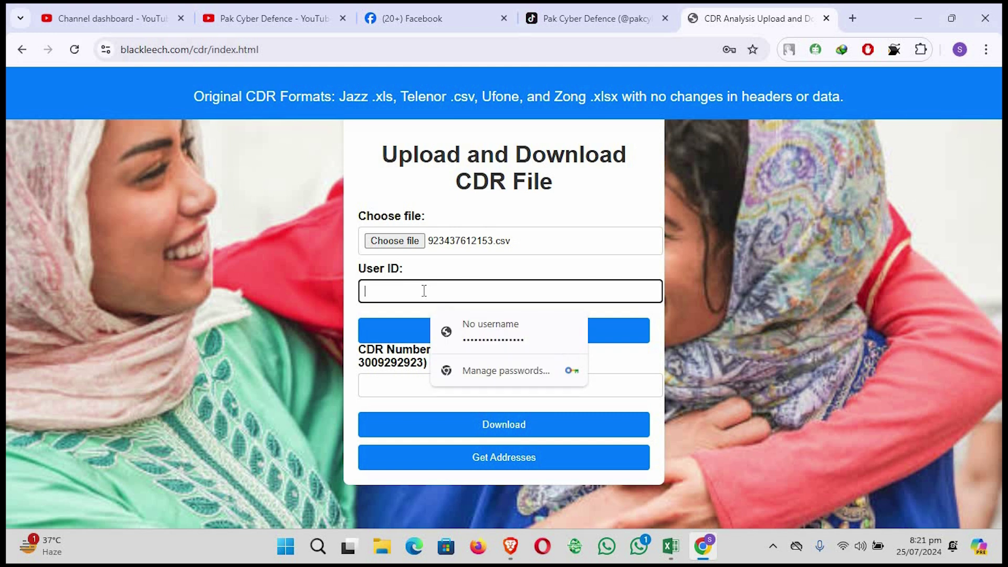
key(Down)
key(Return)
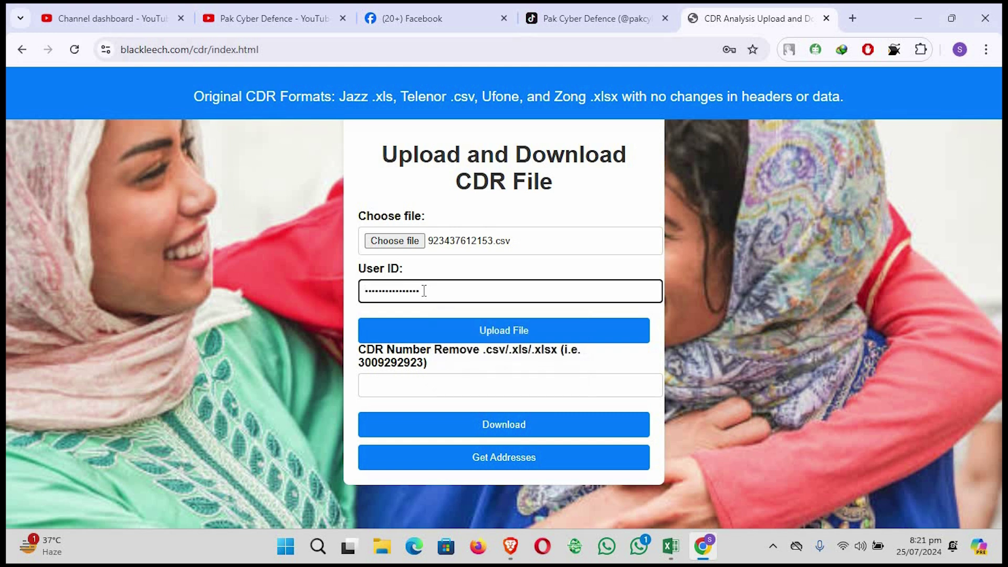
click(524, 335)
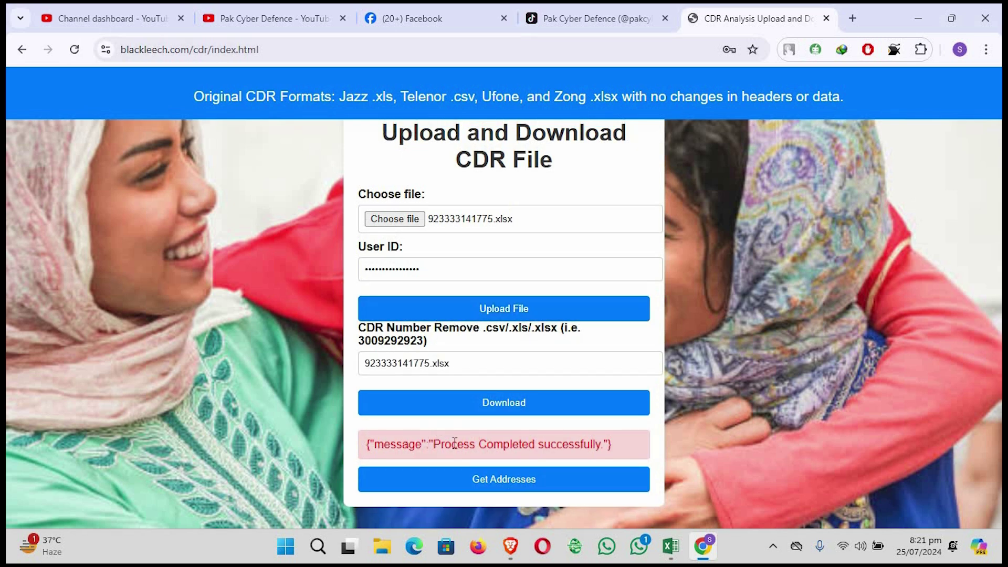
click(487, 360)
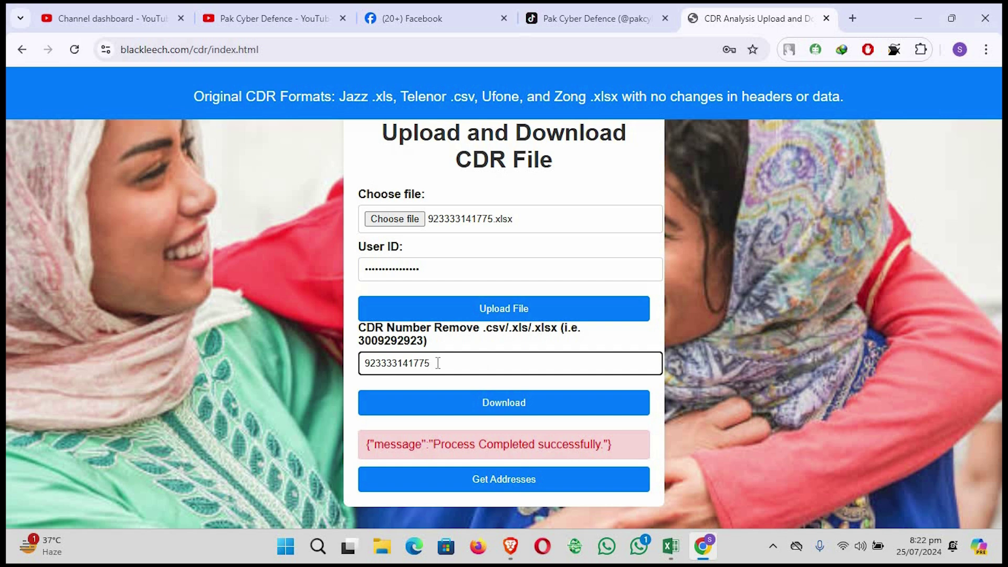
click(494, 402)
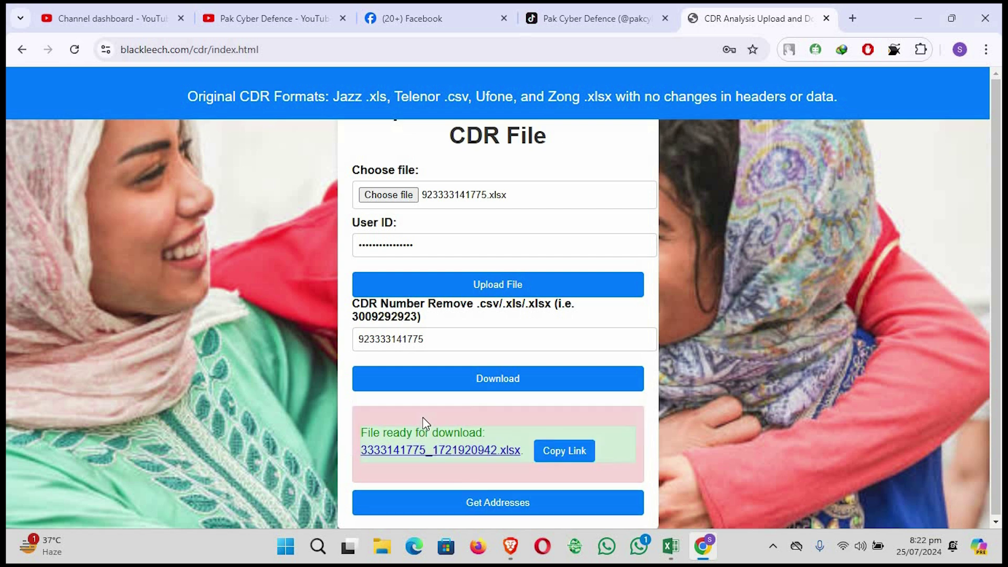
click(454, 450)
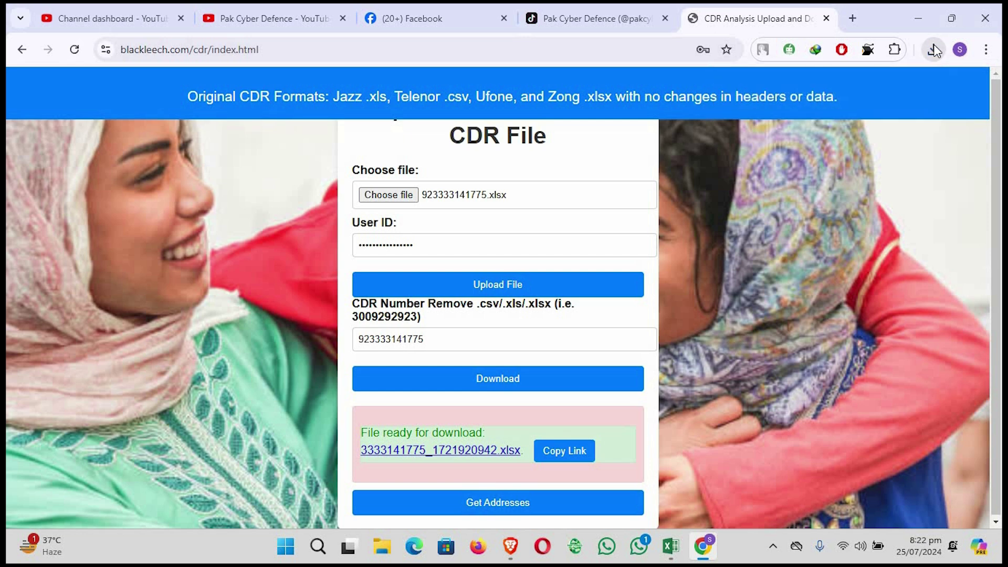
click(934, 50)
click(892, 112)
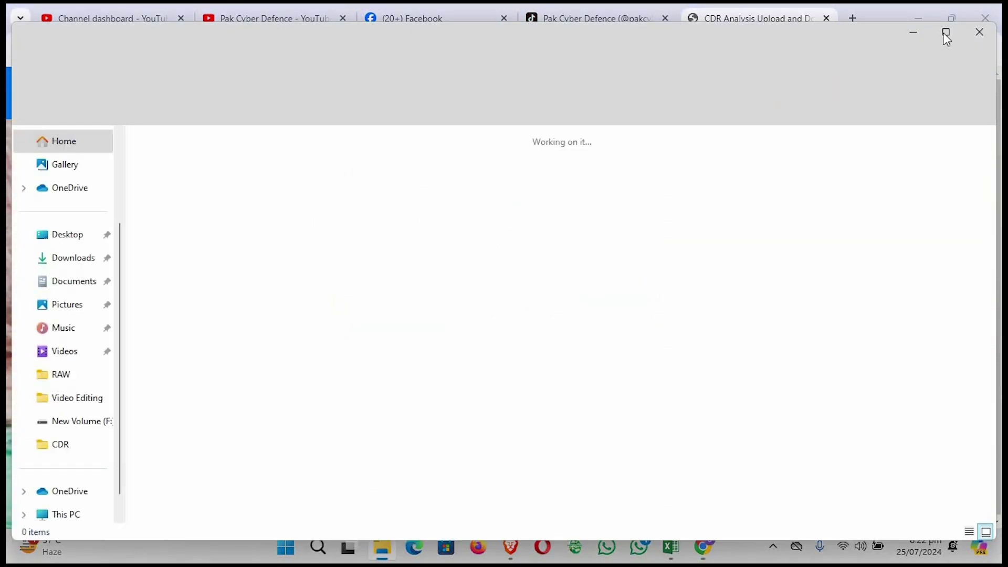
click(946, 32)
double_click(165, 219)
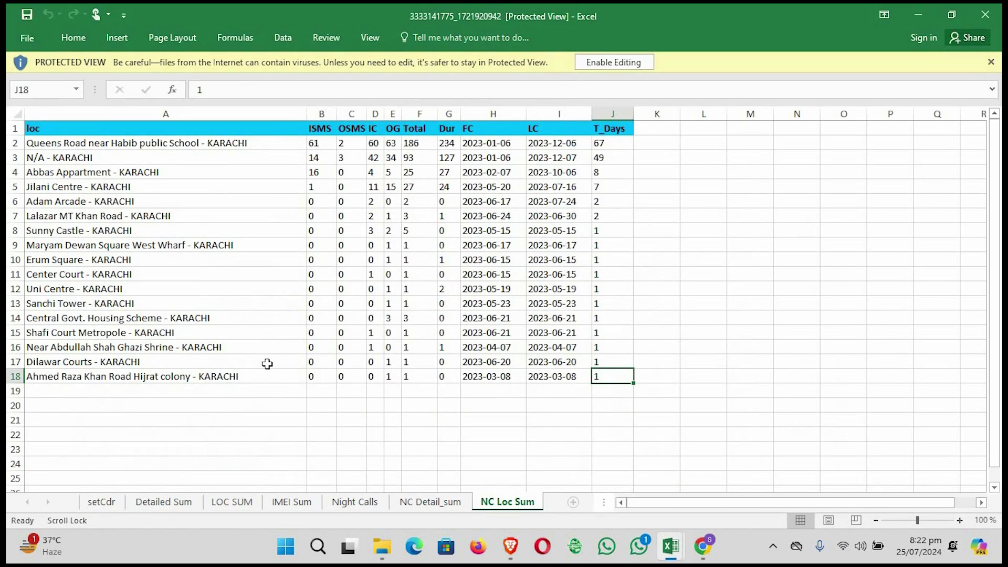
Show the setCdr sheet and enable editing of the workbook
click(90, 502)
click(604, 63)
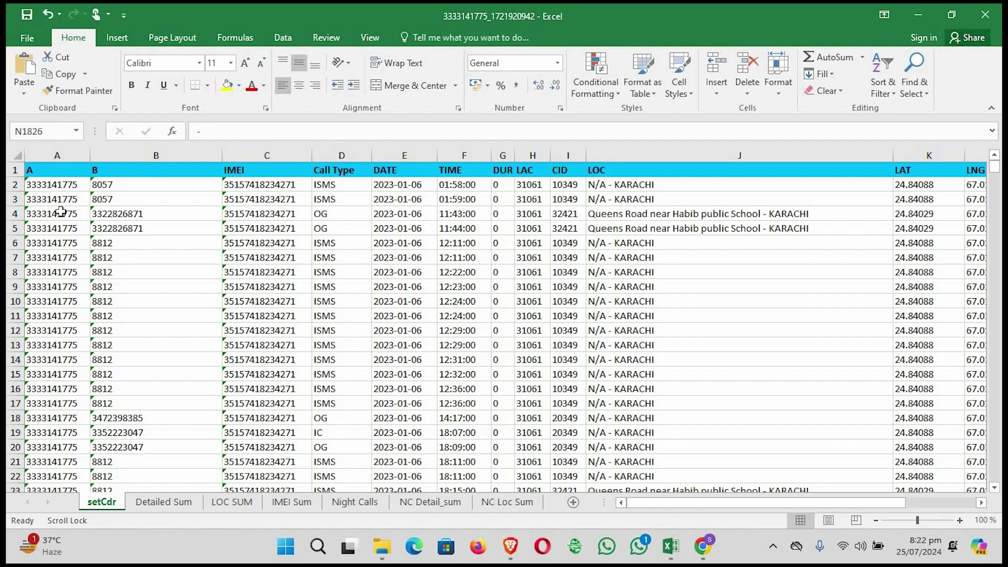
scroll(155, 288, down, 3)
scroll(173, 273, up, 3)
drag(672, 507, 334, 351)
Scroll through the setCdr call records and return to the top rows
scroll(334, 287, down, 2)
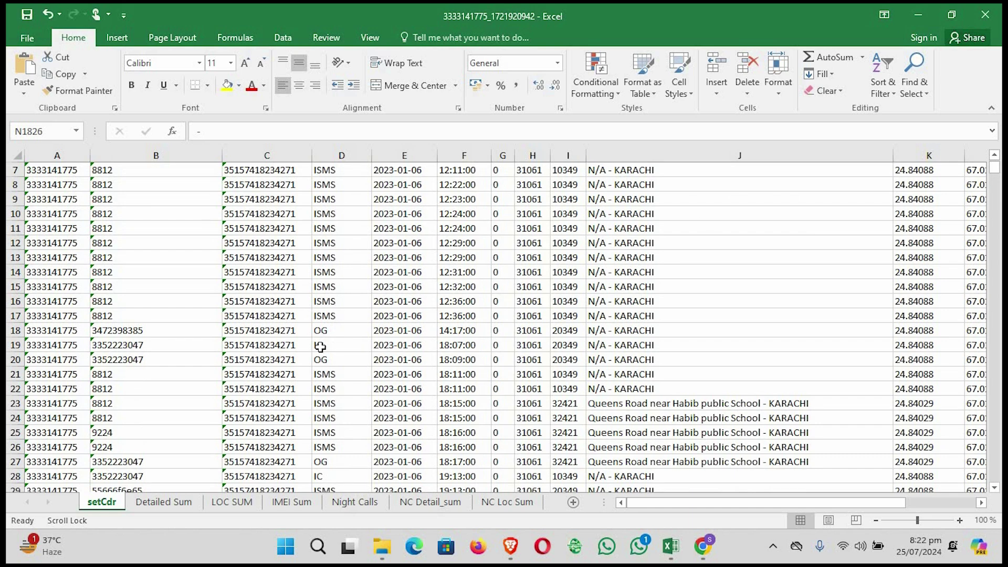
scroll(323, 185, up, 2)
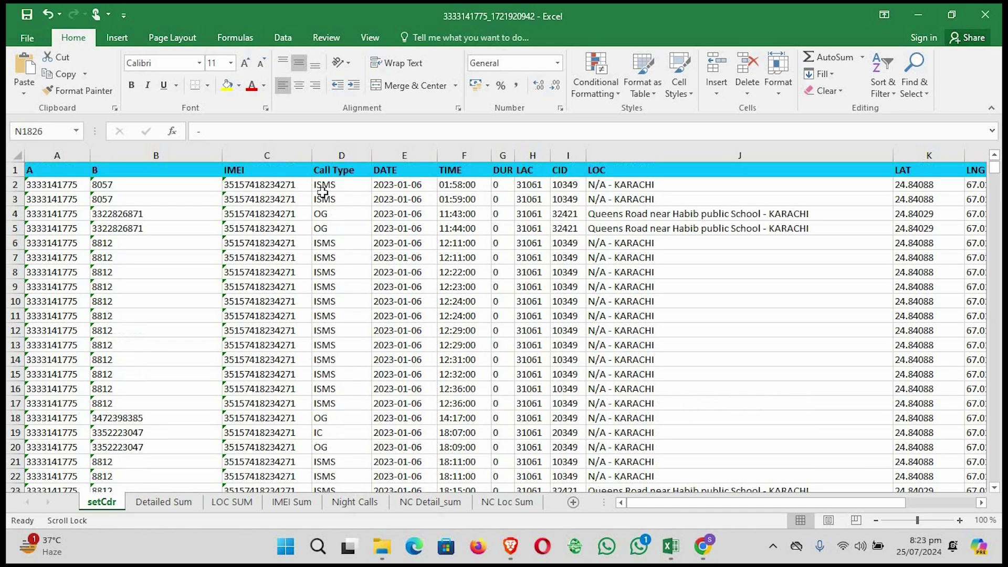
scroll(336, 326, down, 2)
scroll(338, 320, down, 7)
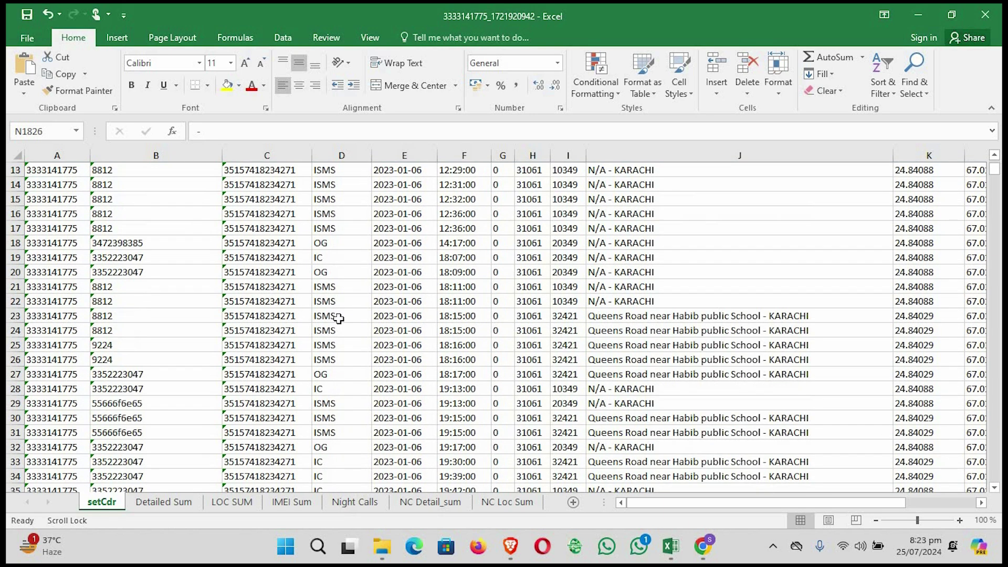
scroll(339, 319, down, 10)
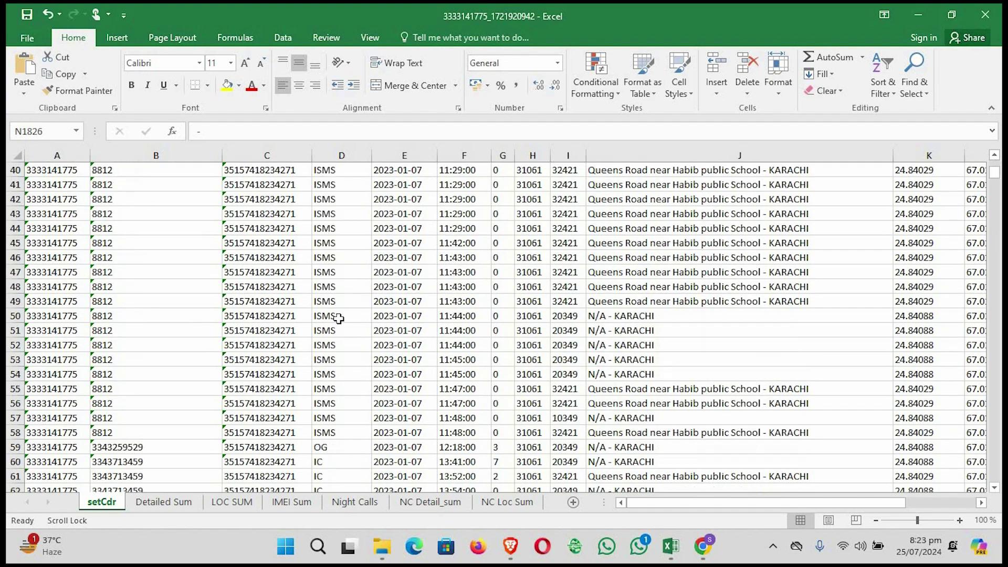
scroll(339, 319, up, 19)
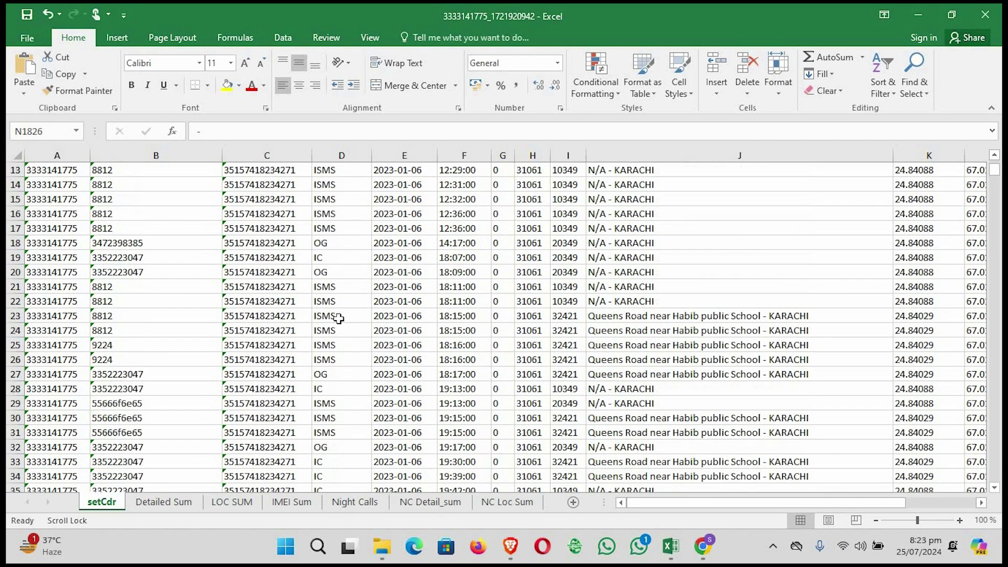
scroll(339, 263, down, 20)
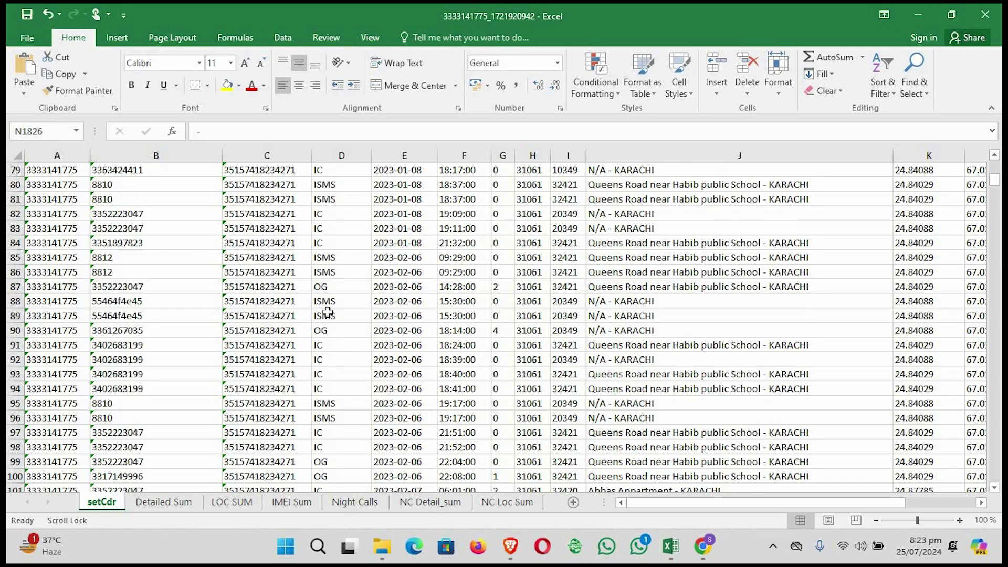
scroll(328, 313, down, 15)
scroll(328, 312, up, 7)
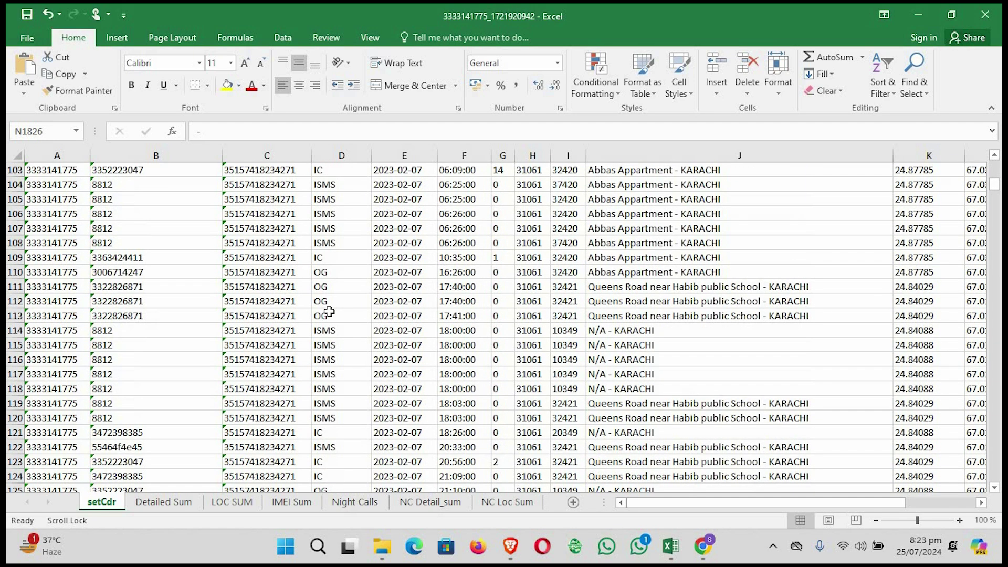
scroll(329, 312, up, 20)
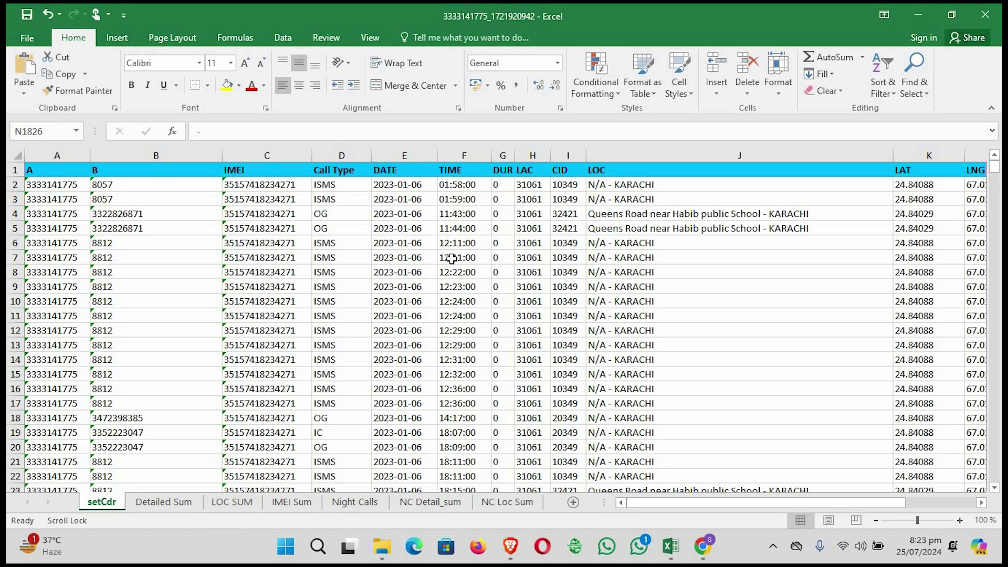
scroll(503, 241, down, 3)
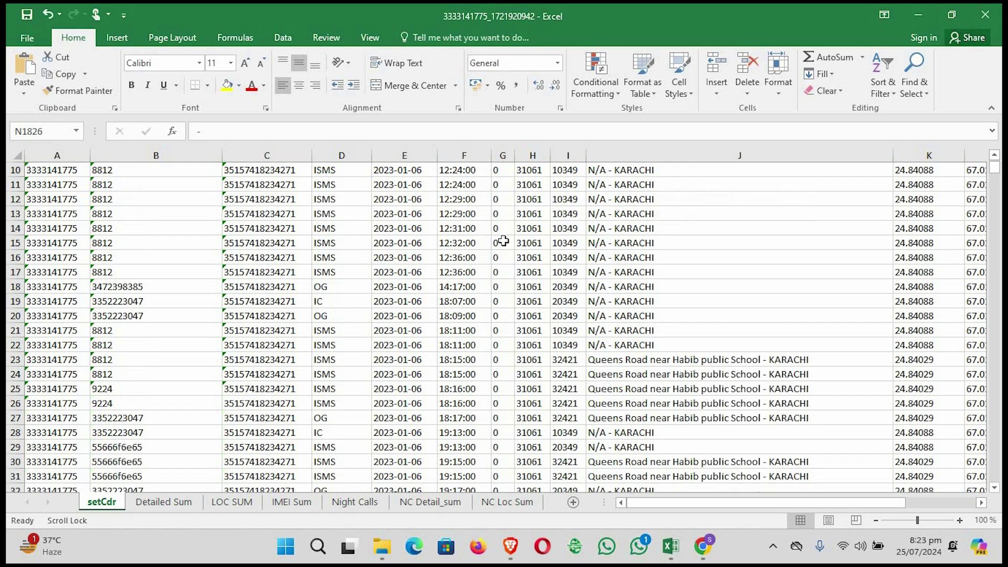
scroll(503, 240, down, 20)
scroll(504, 240, up, 15)
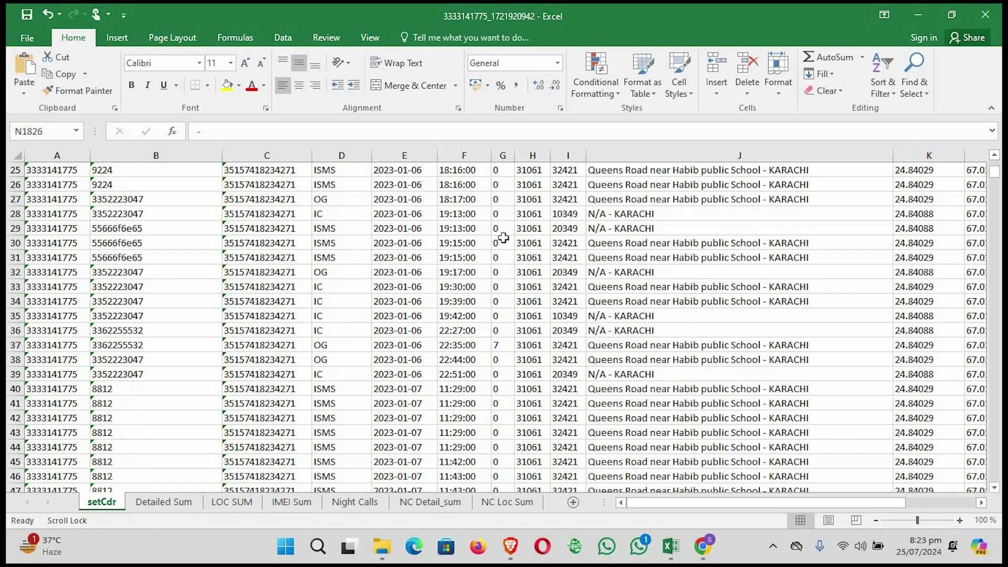
scroll(503, 238, up, 8)
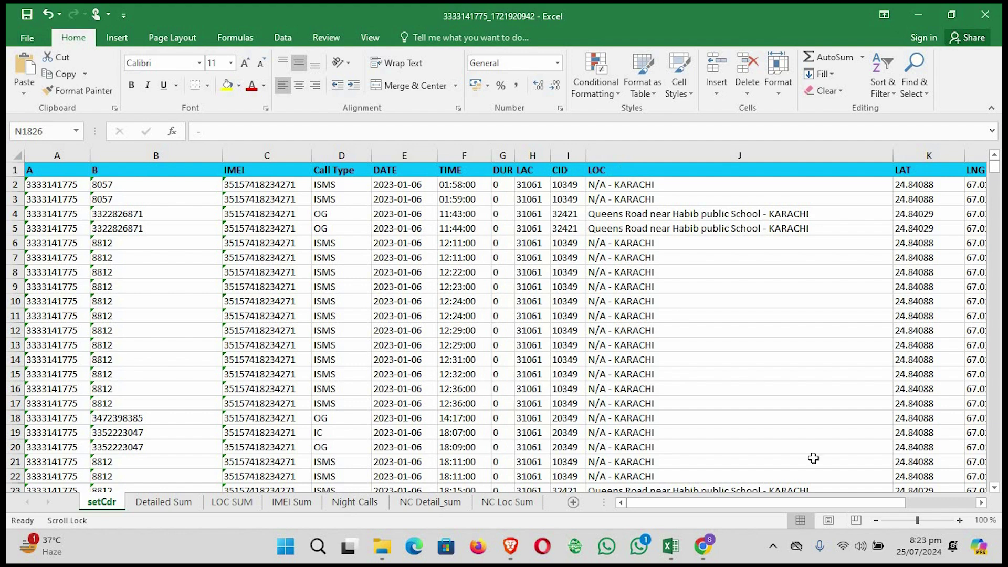
drag(807, 503, 646, 245)
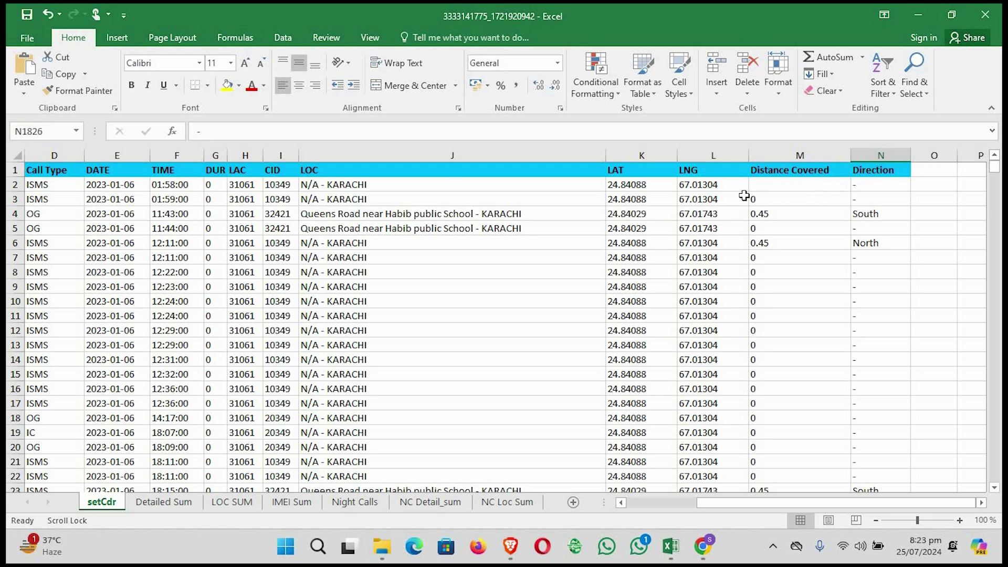
drag(735, 184, 770, 184)
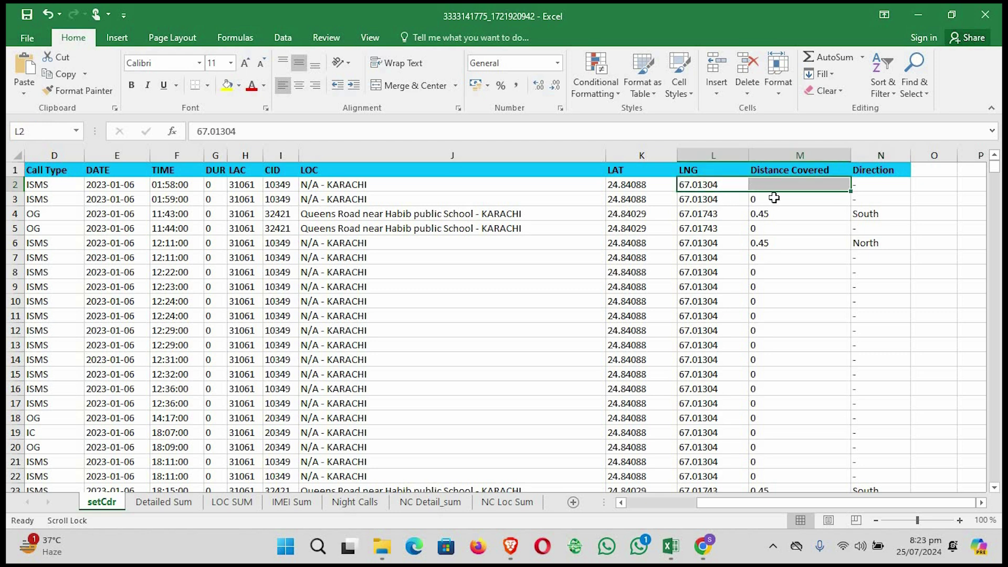
drag(715, 199, 772, 198)
click(772, 198)
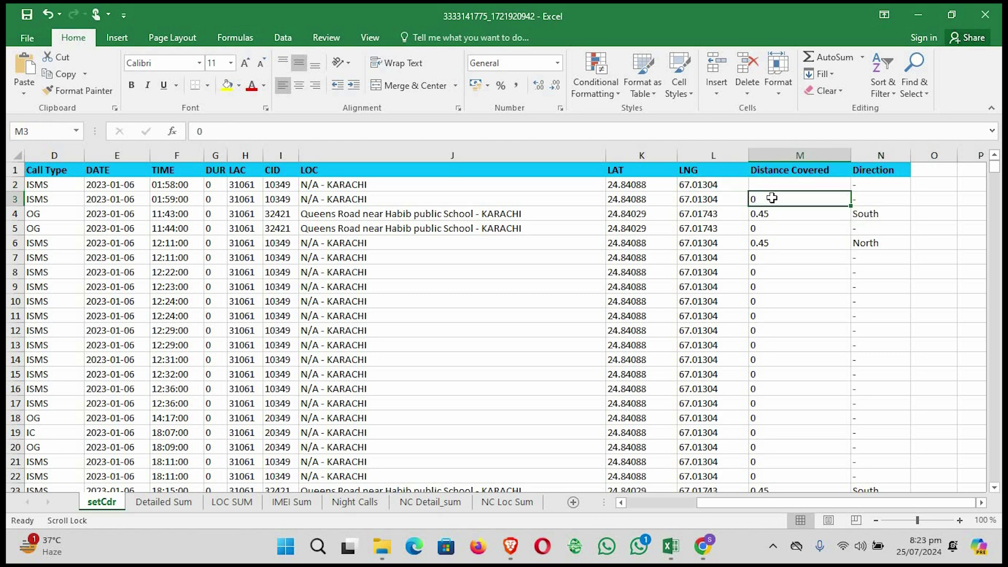
drag(724, 200, 755, 204)
key(Down)
shift+click(776, 213)
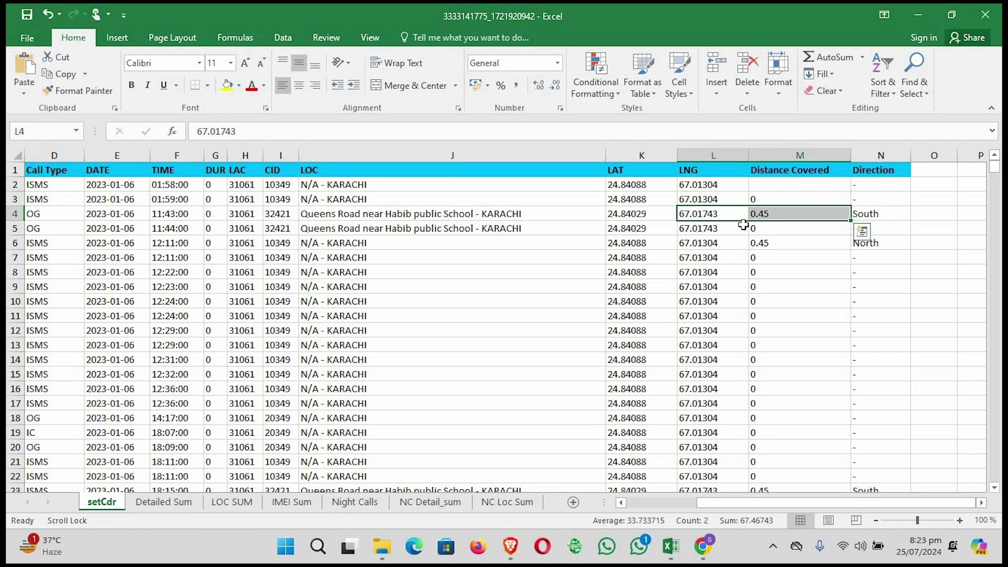
drag(743, 225, 767, 228)
key(Right)
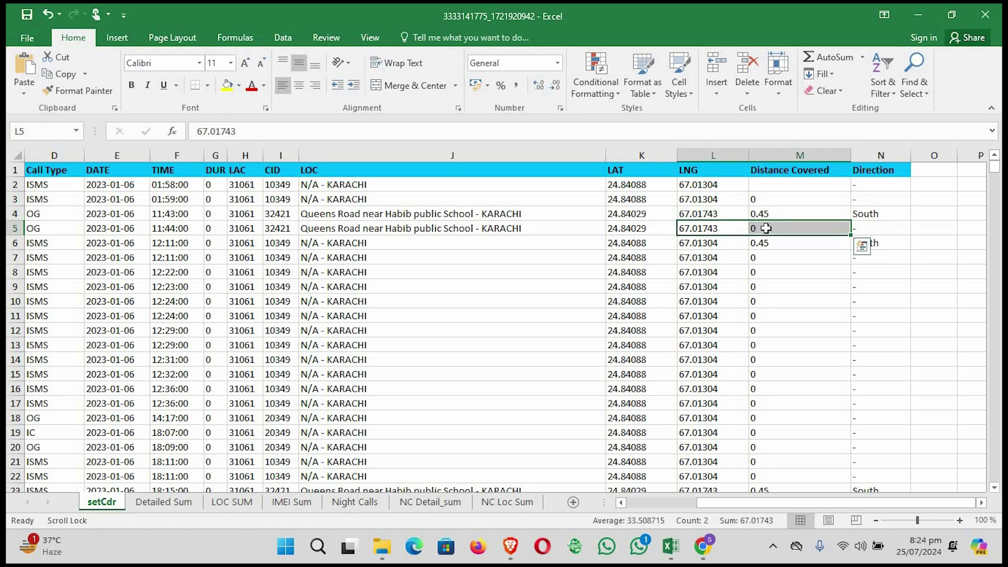
click(766, 228)
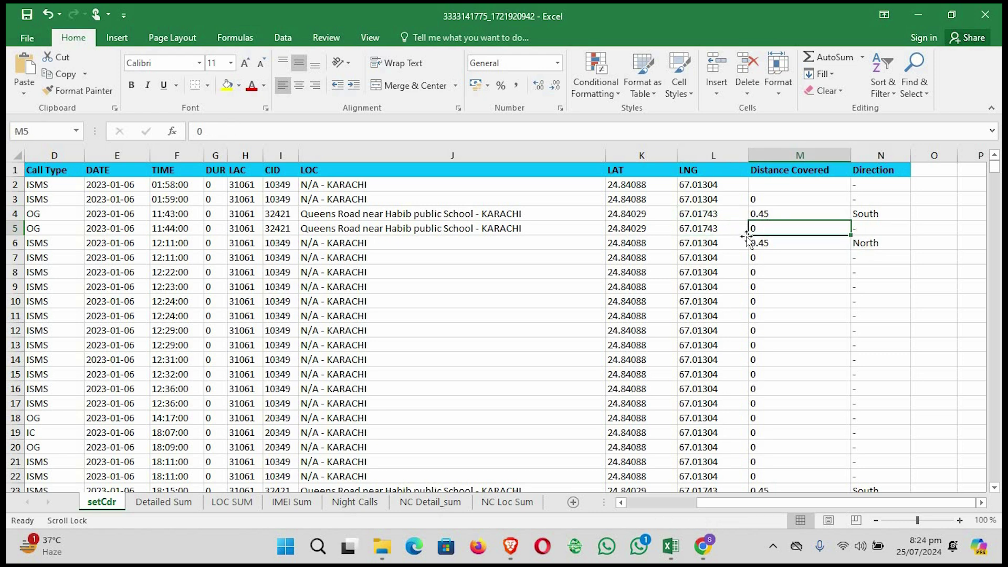
click(868, 215)
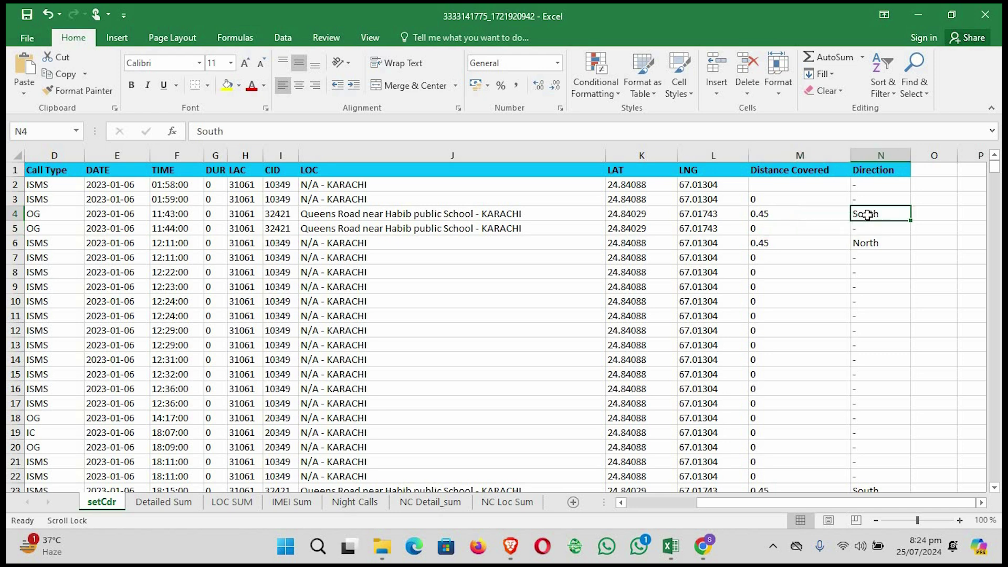
click(866, 245)
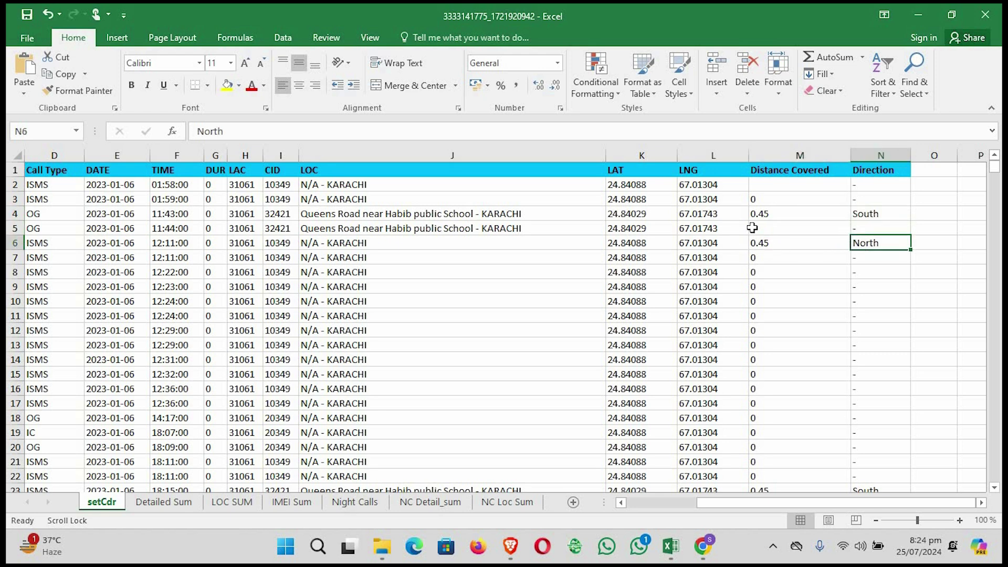
scroll(771, 250, down, 1)
scroll(771, 249, down, 4)
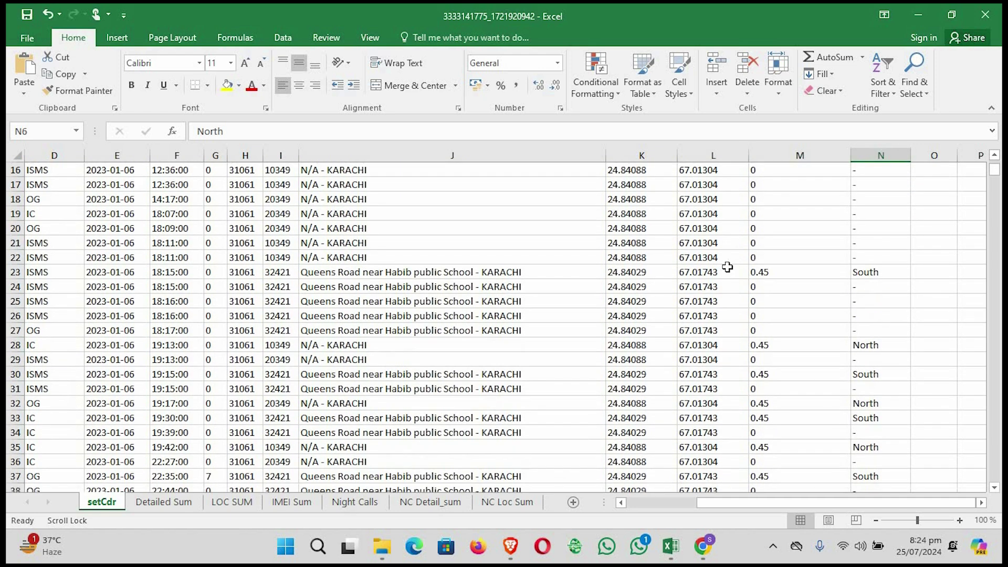
drag(727, 271, 782, 270)
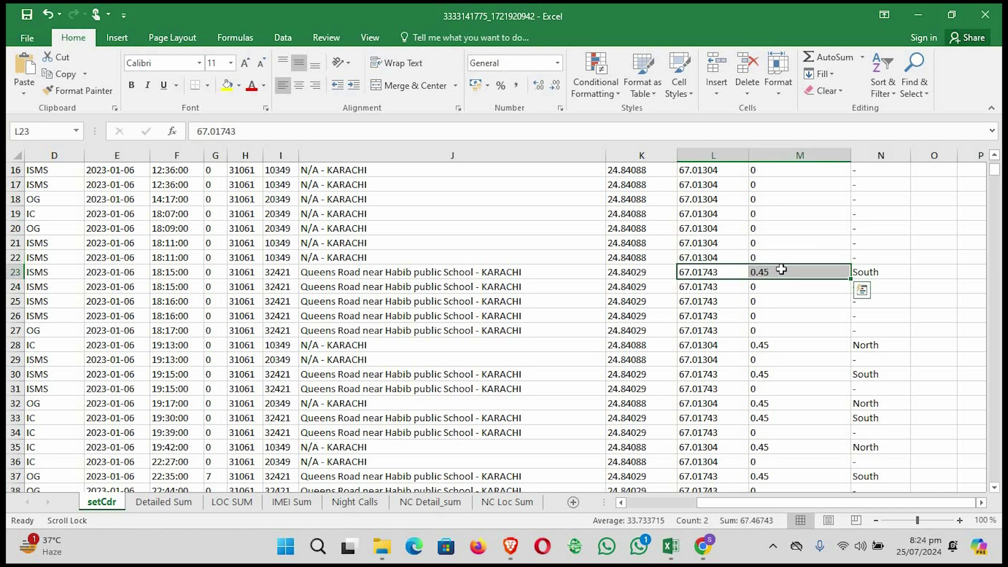
click(873, 272)
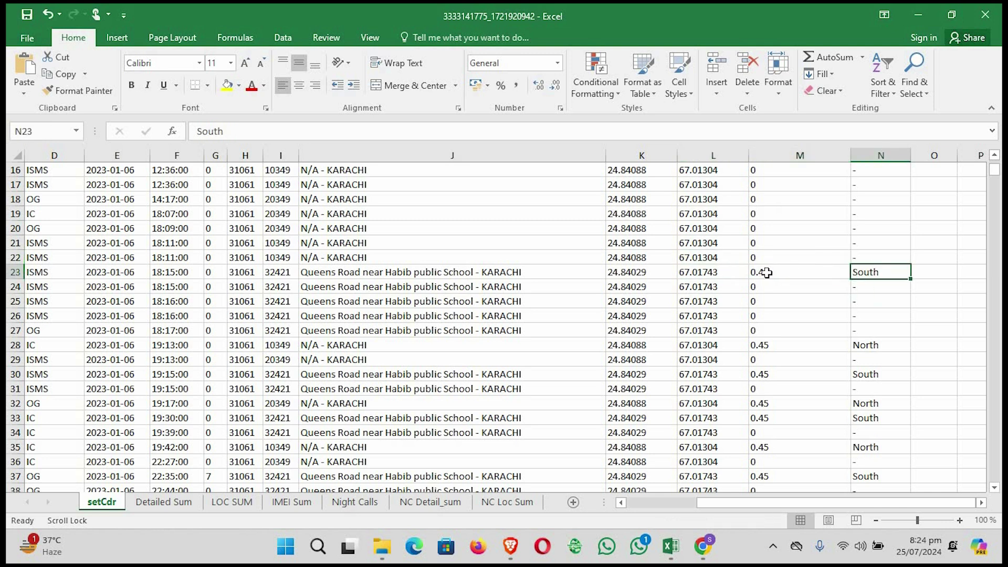
key(Left)
click(880, 272)
scroll(881, 272, down, 6)
scroll(880, 273, down, 20)
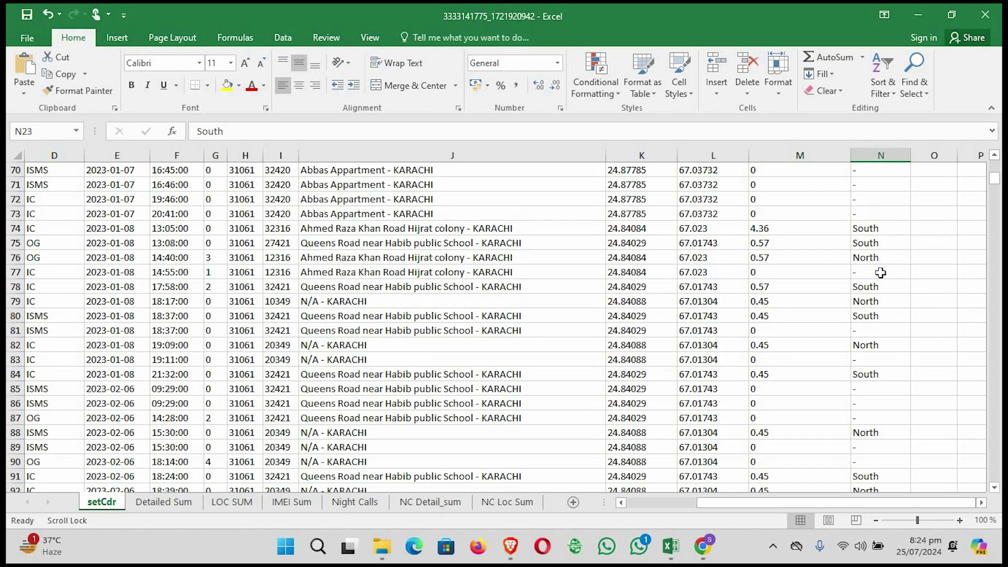
scroll(885, 272, up, 20)
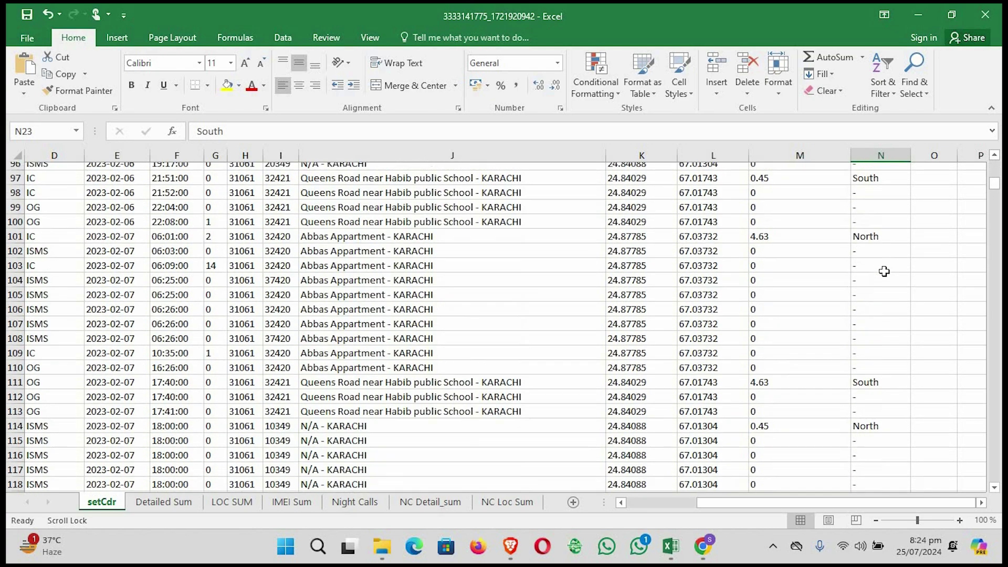
scroll(885, 272, up, 9)
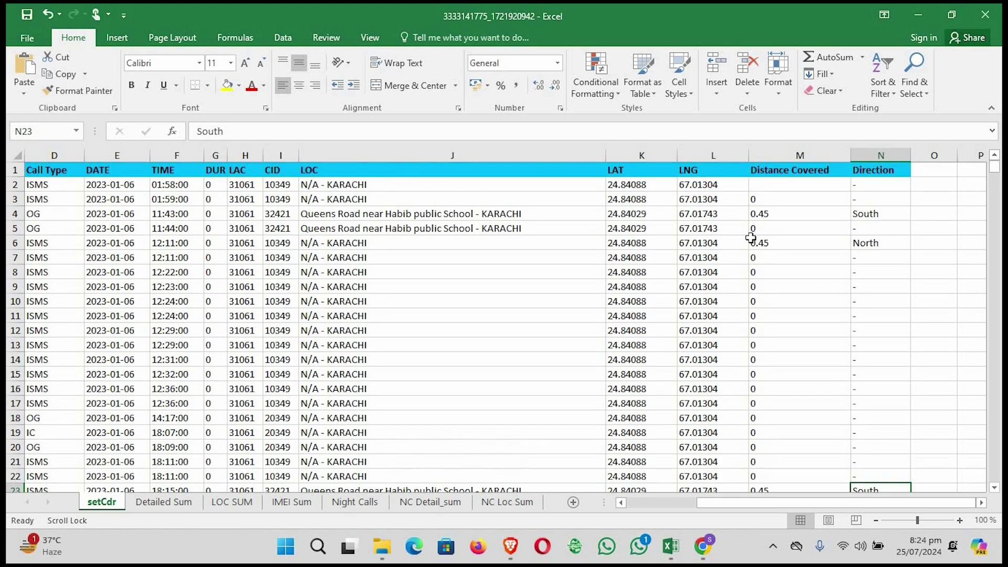
Show the Detailed Sum sheet and narrow column B of its summary table
click(175, 502)
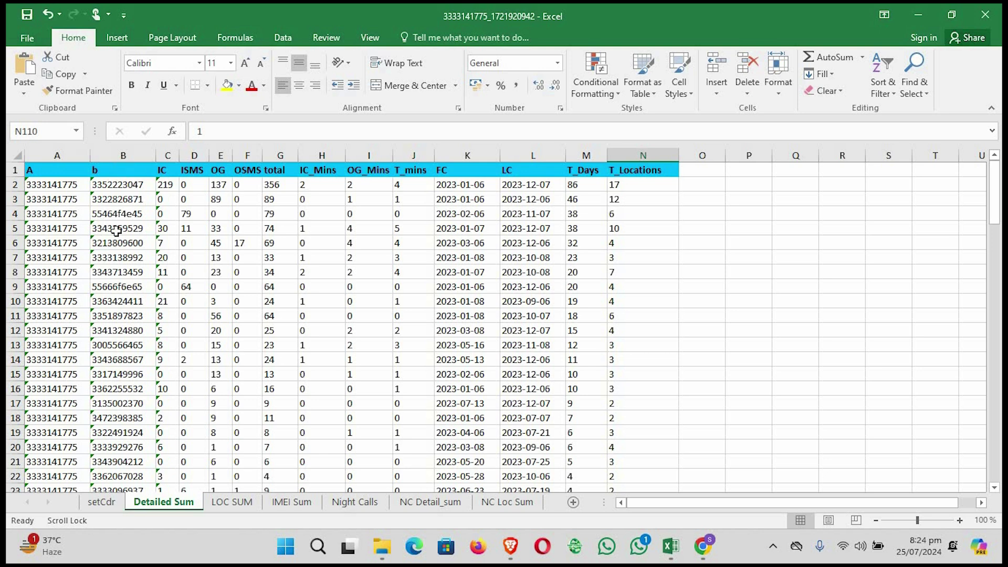
drag(156, 156, 66, 154)
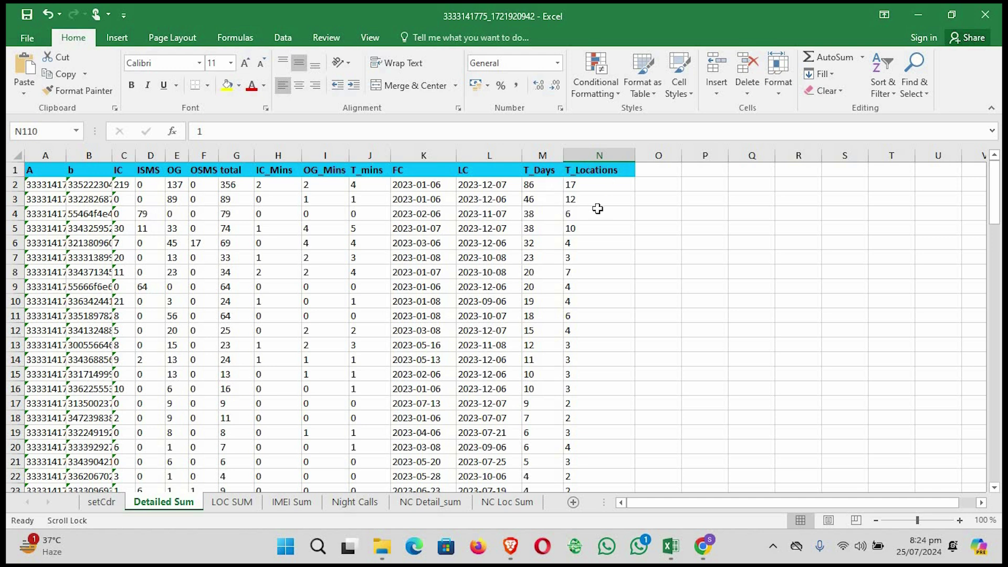
On LOC SUM, check the status-bar counts for the ISMS, OSMS, IC, OG and Total columns
click(235, 506)
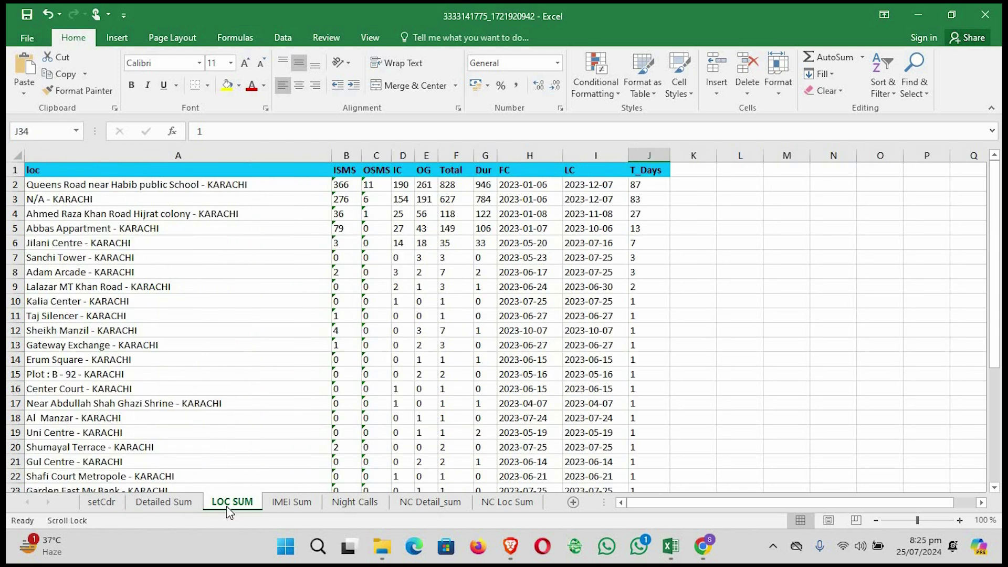
click(346, 155)
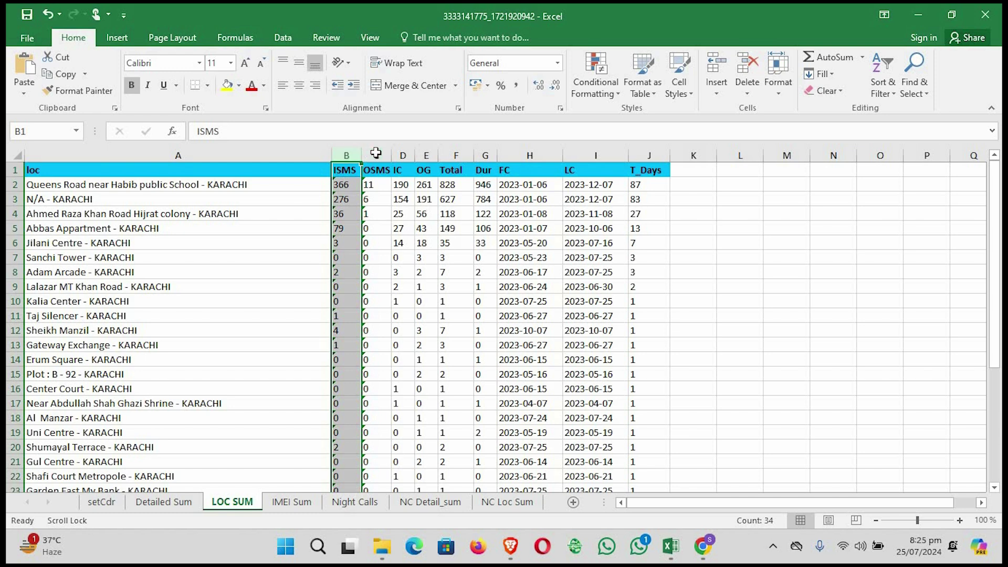
click(376, 155)
click(405, 155)
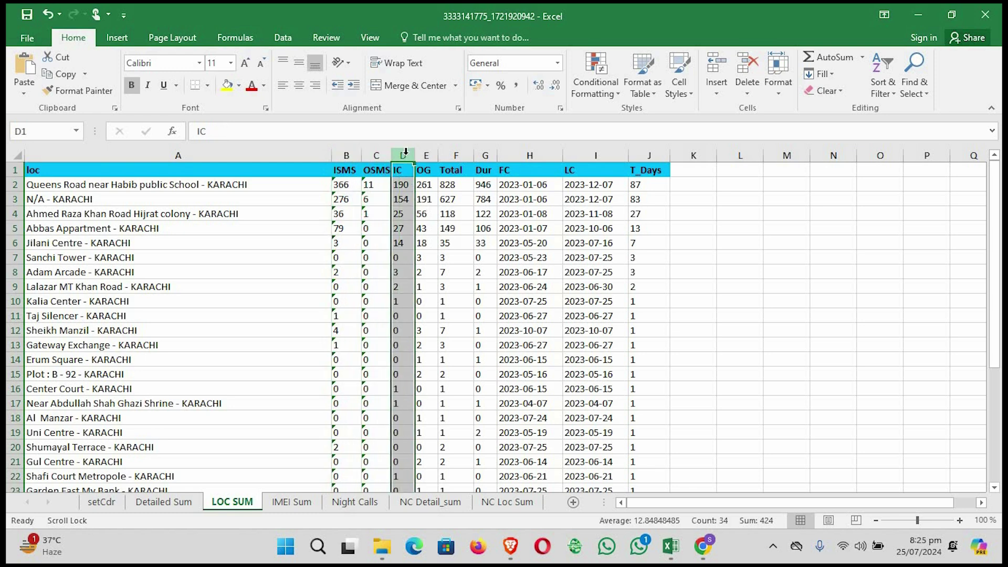
click(428, 153)
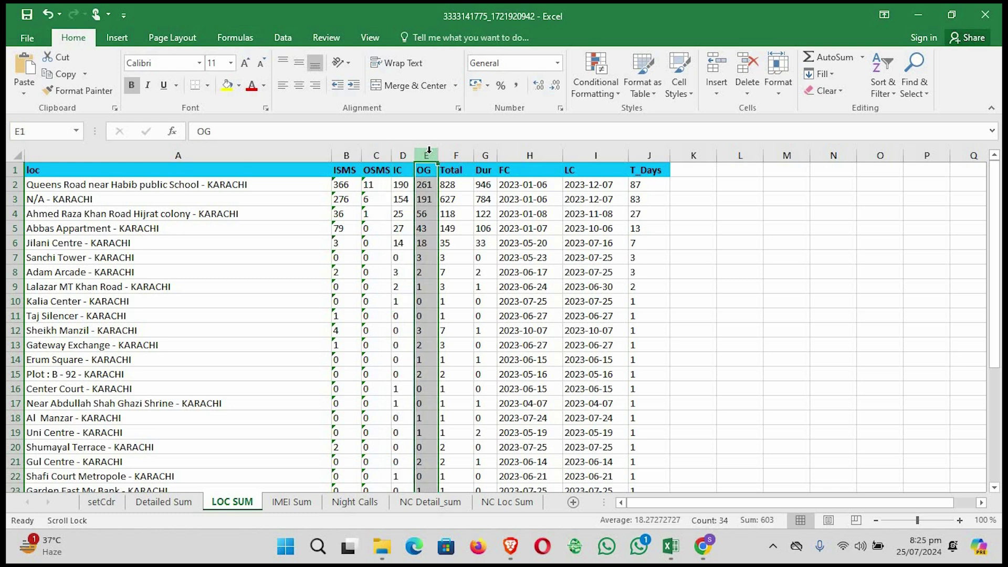
click(458, 150)
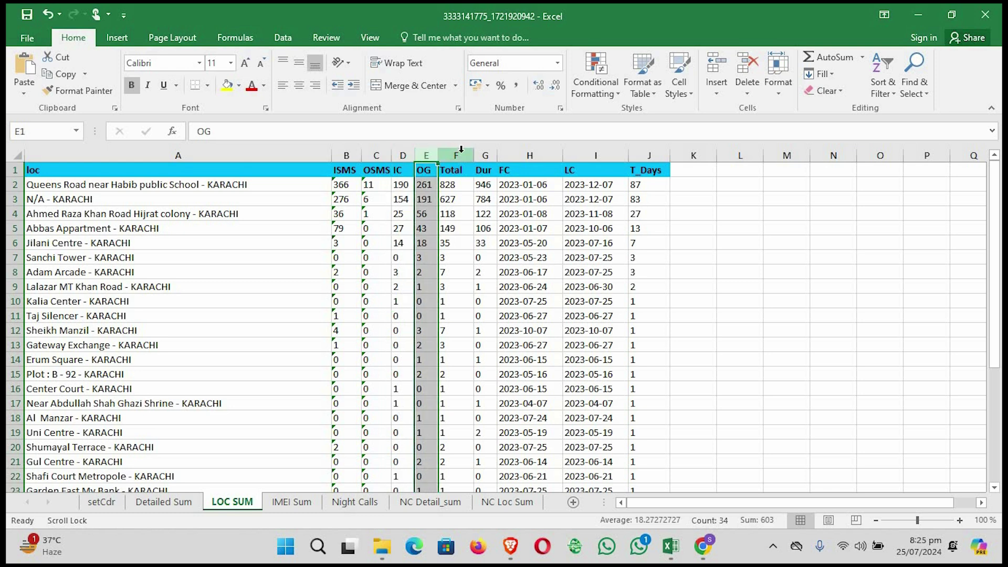
Check the Dur, FC, LC and T_Days column values, then show the IMEI Sum sheet
click(484, 153)
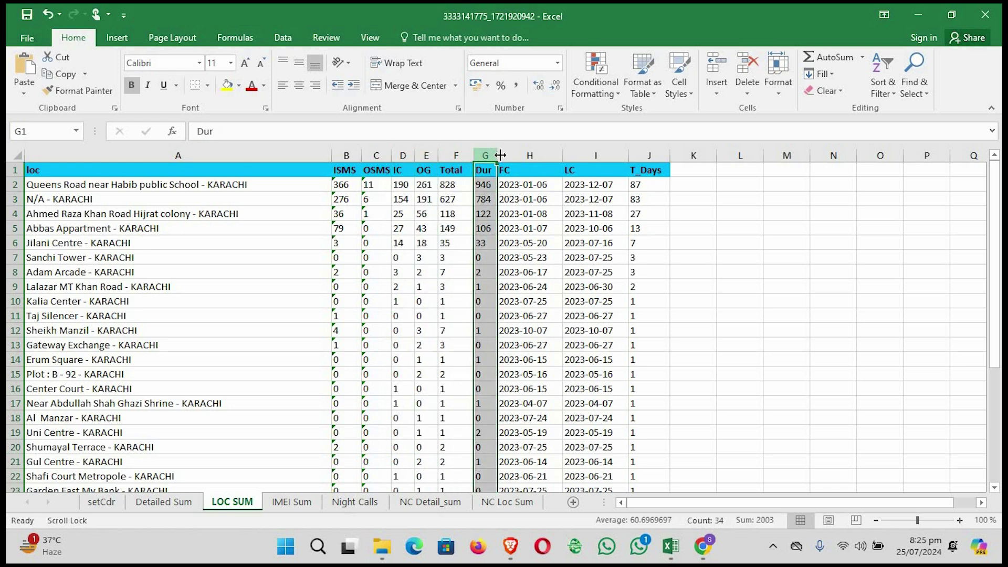
click(533, 155)
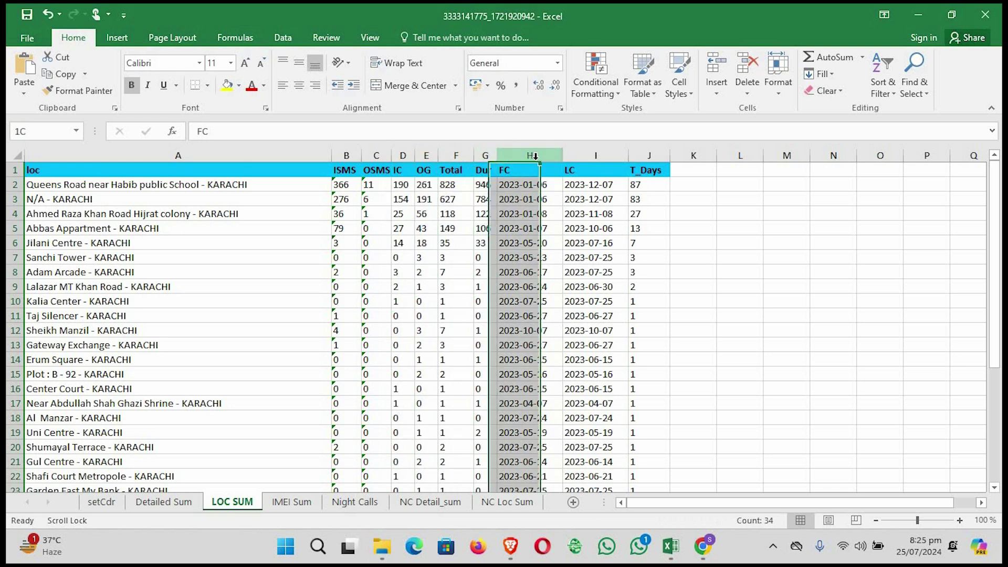
click(583, 156)
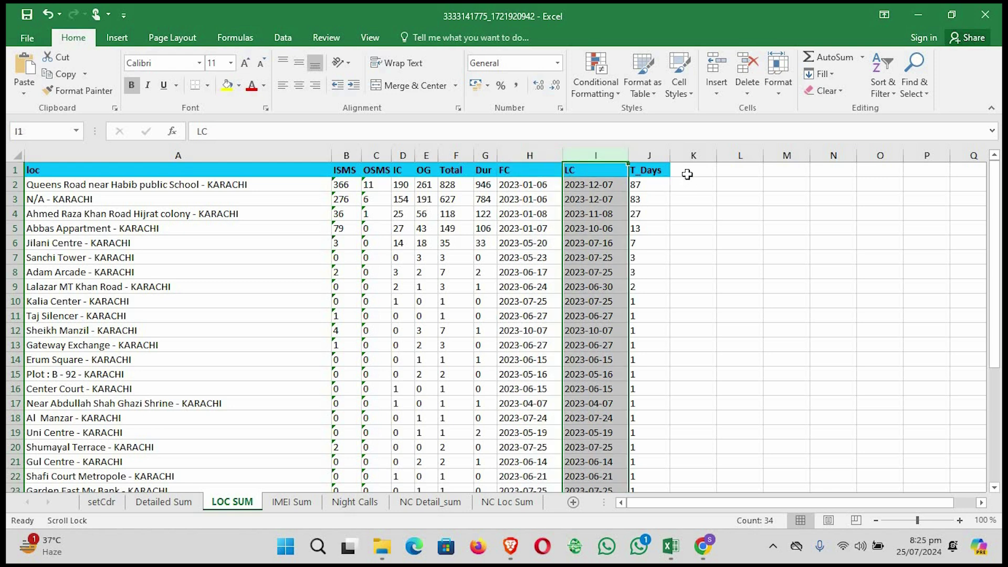
click(644, 156)
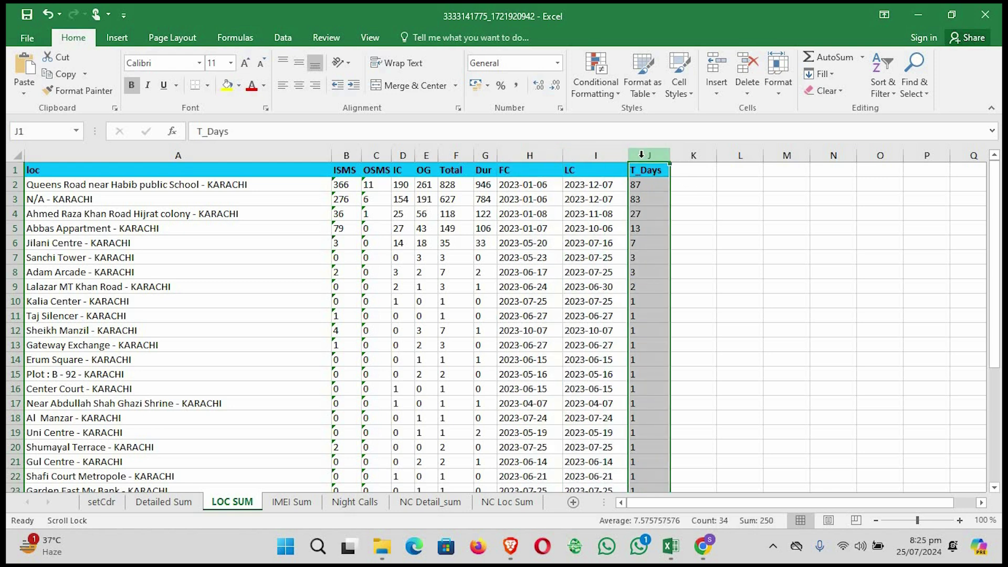
click(290, 502)
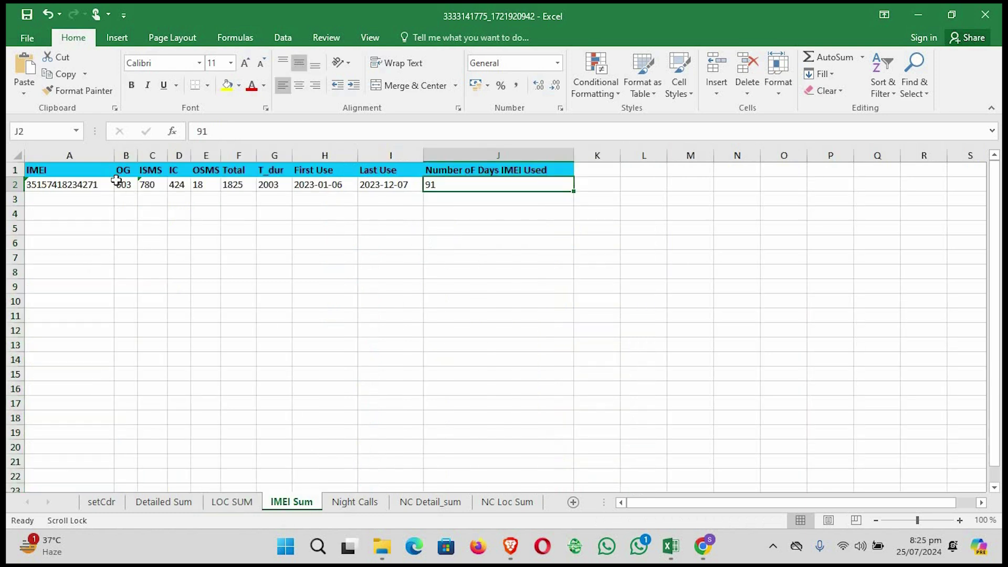
Check the OG, ISMS, IC, OSMS, Total and days-used totals, then show Night Calls
click(130, 153)
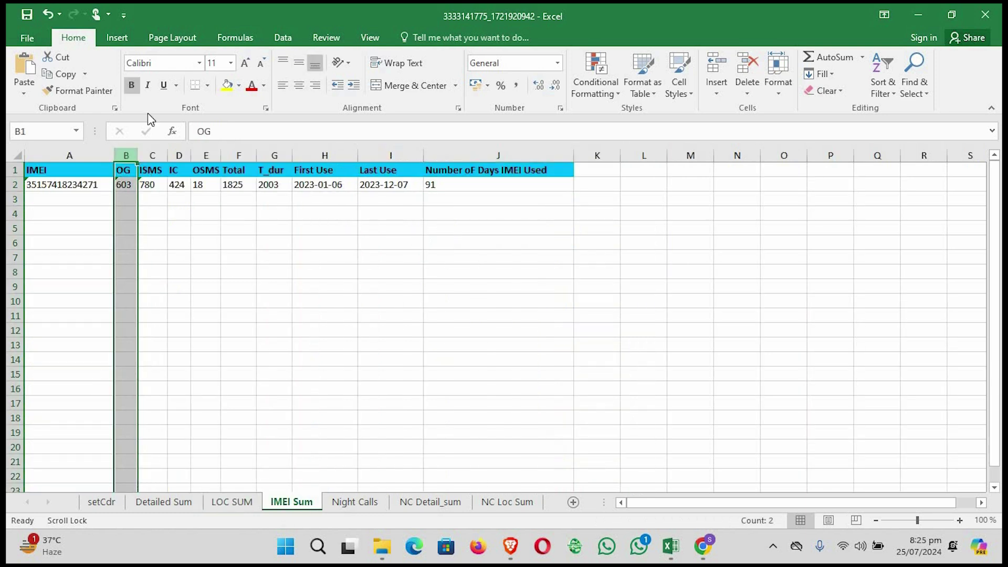
click(157, 153)
click(182, 154)
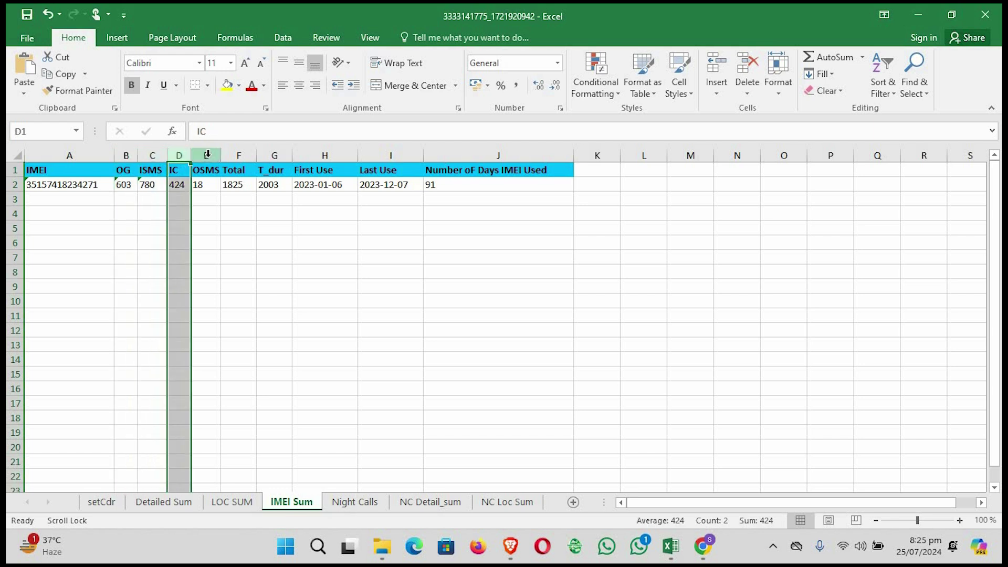
click(207, 154)
click(239, 155)
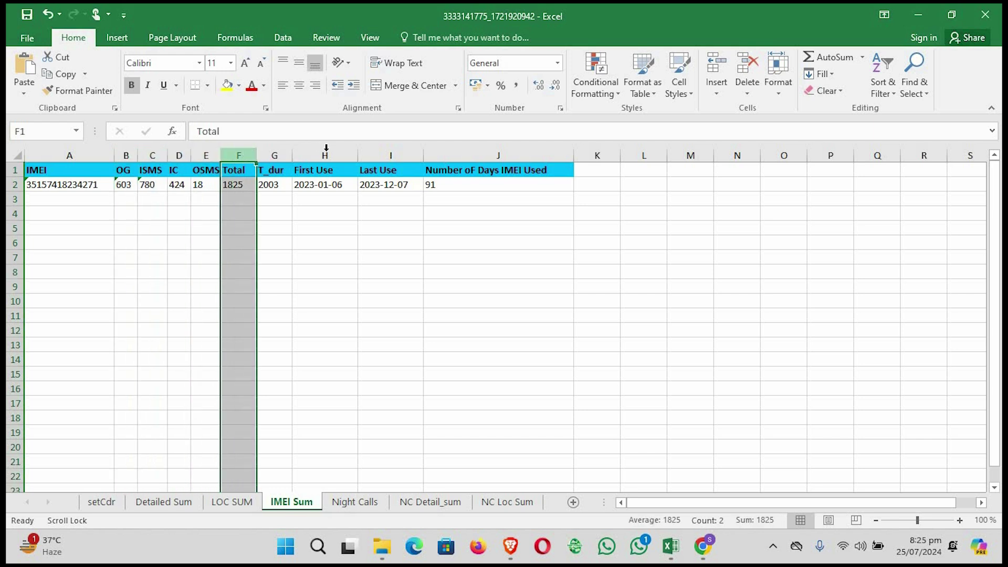
click(489, 154)
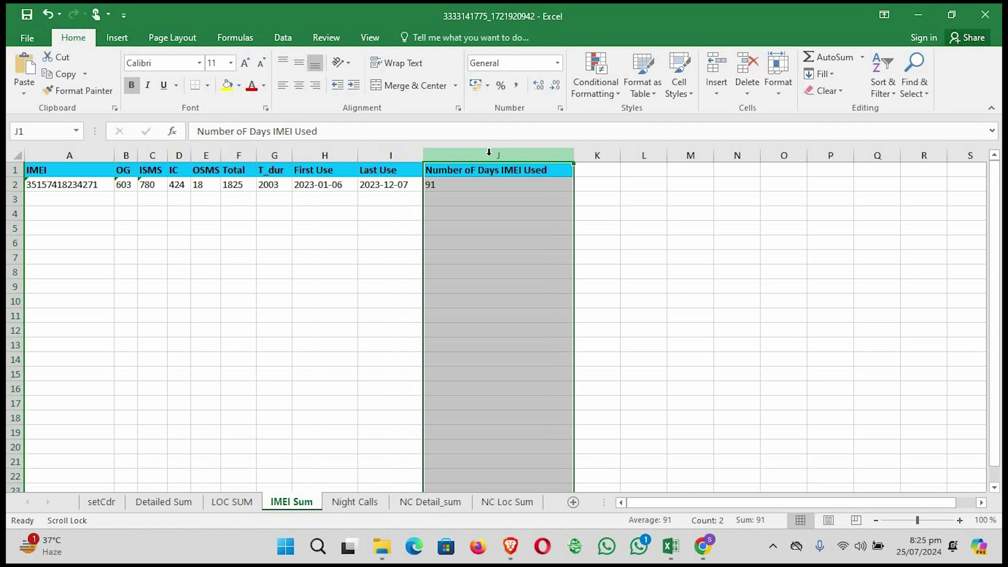
click(355, 501)
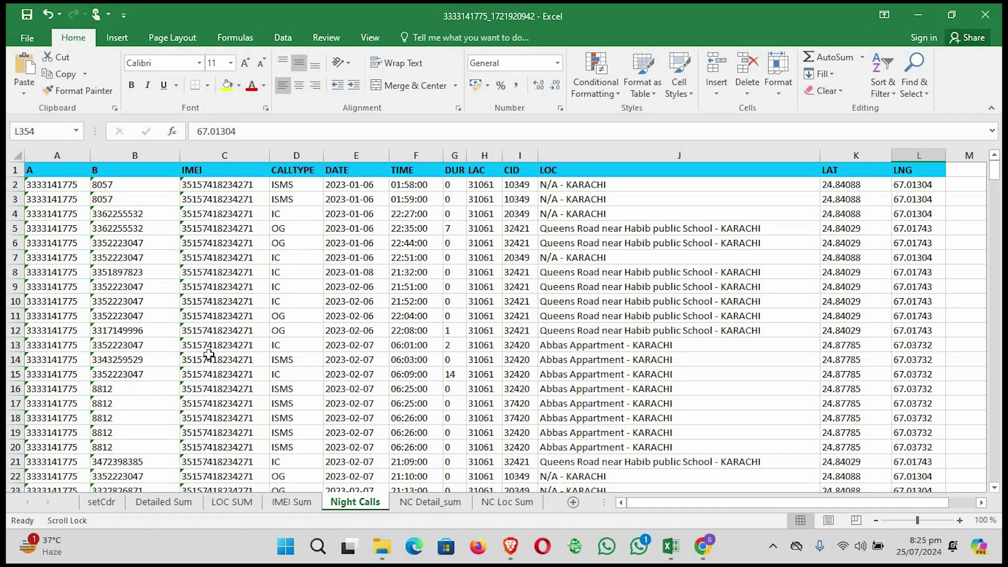
View the NC Detail_sum and NC Loc Sum sheets
scroll(157, 272, down, 6)
scroll(315, 223, up, 6)
click(440, 503)
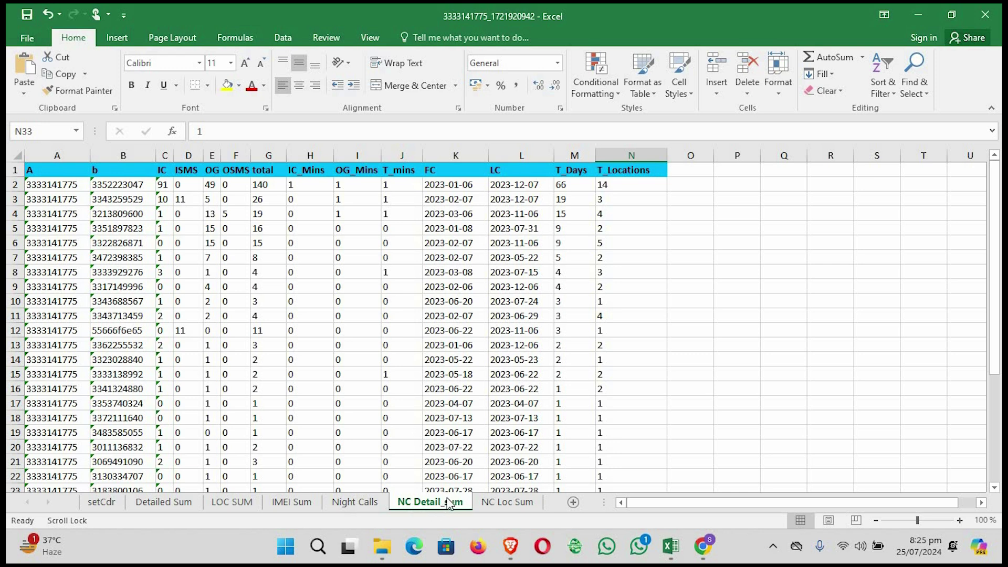
click(494, 506)
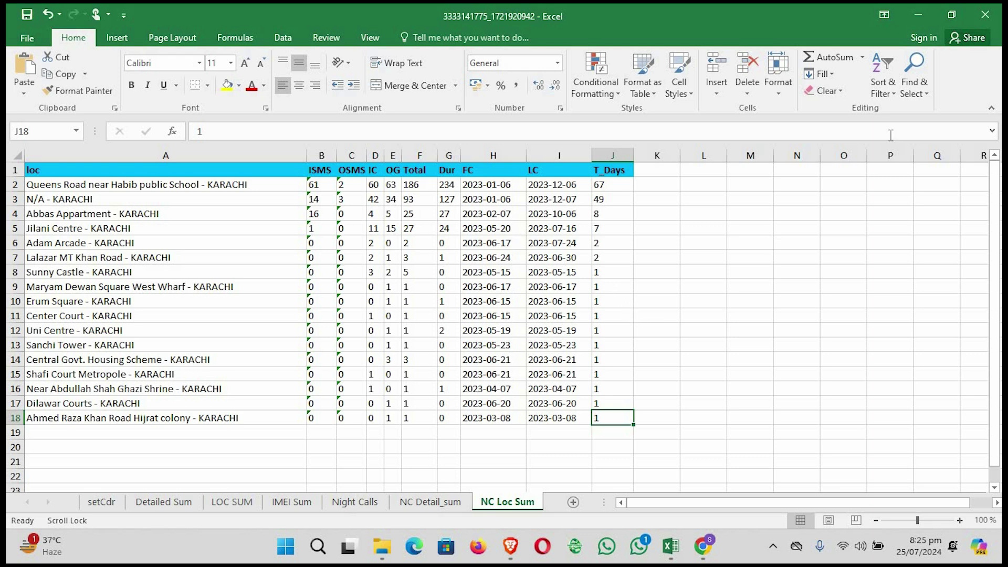
Minimize the CDR workbook and close Investment details, saving its changes
click(918, 25)
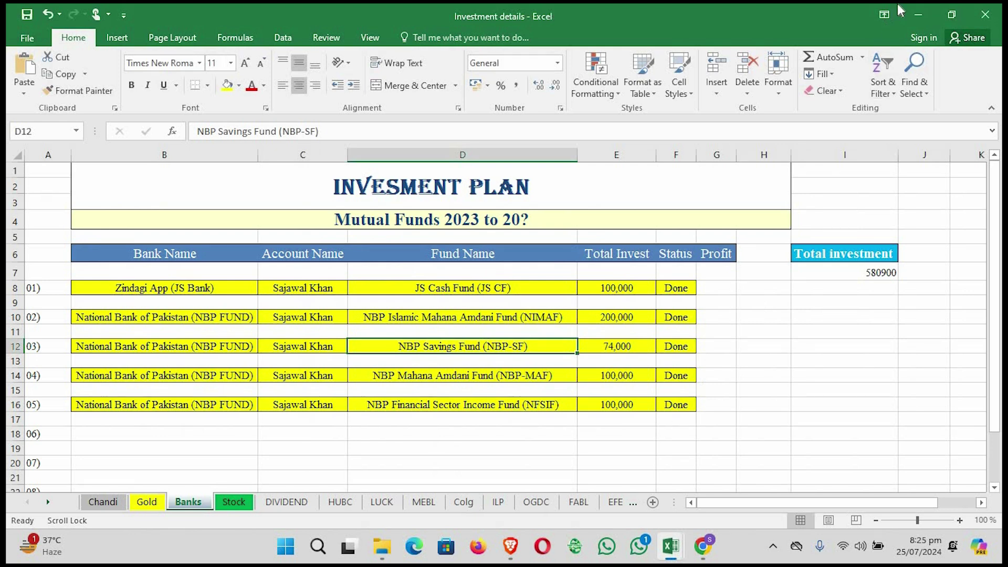
click(885, 14)
click(983, 14)
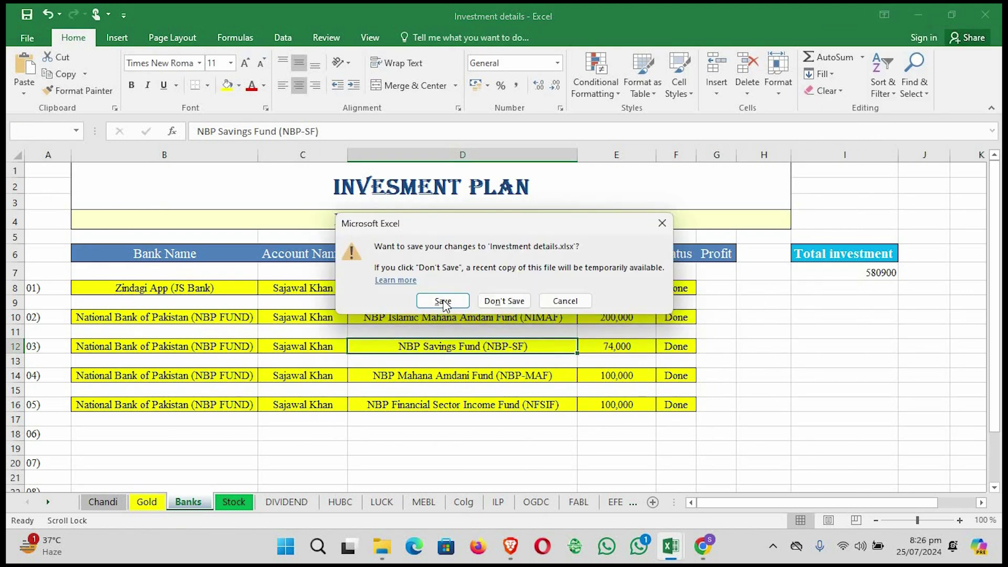
click(446, 301)
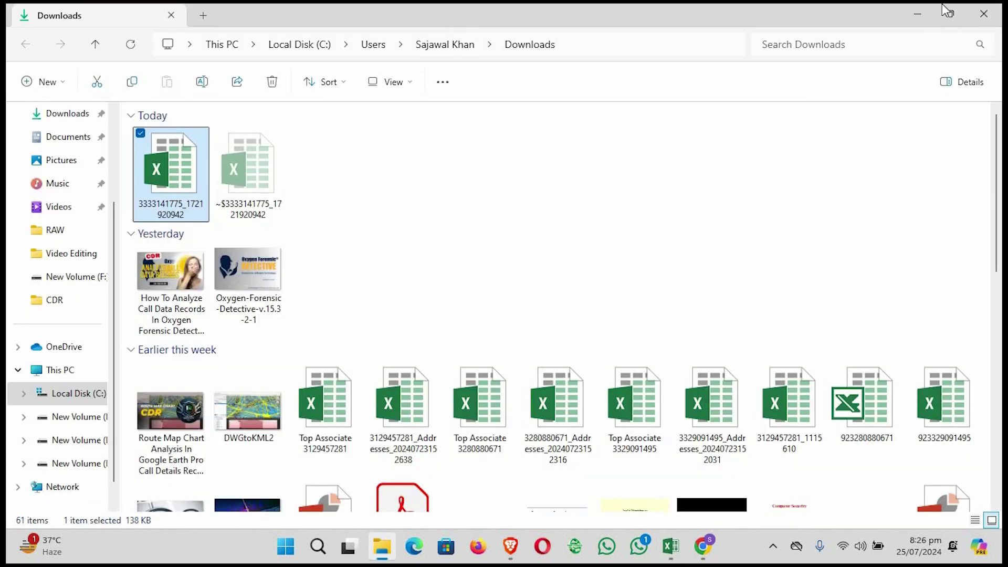
key(alt+Tab)
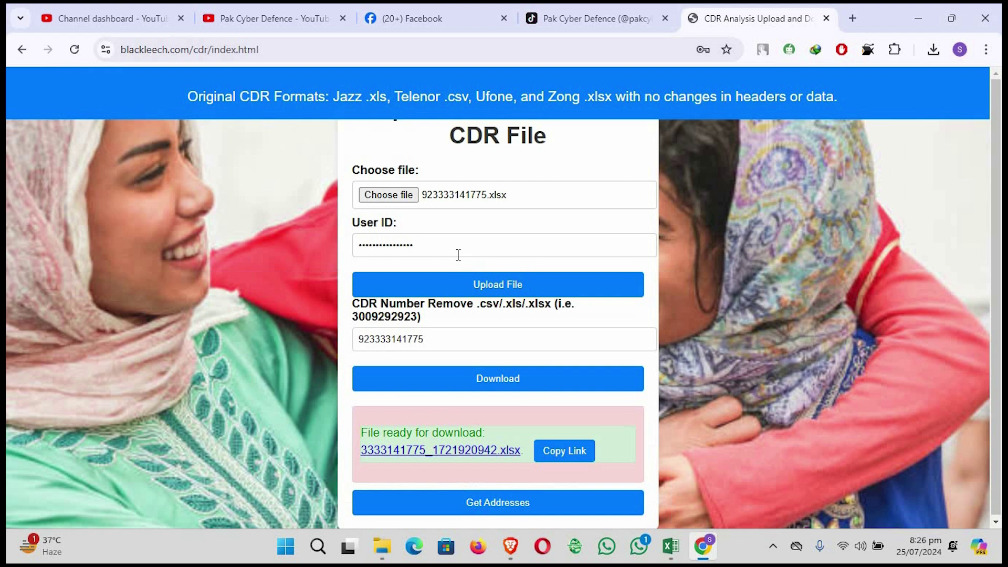
click(477, 383)
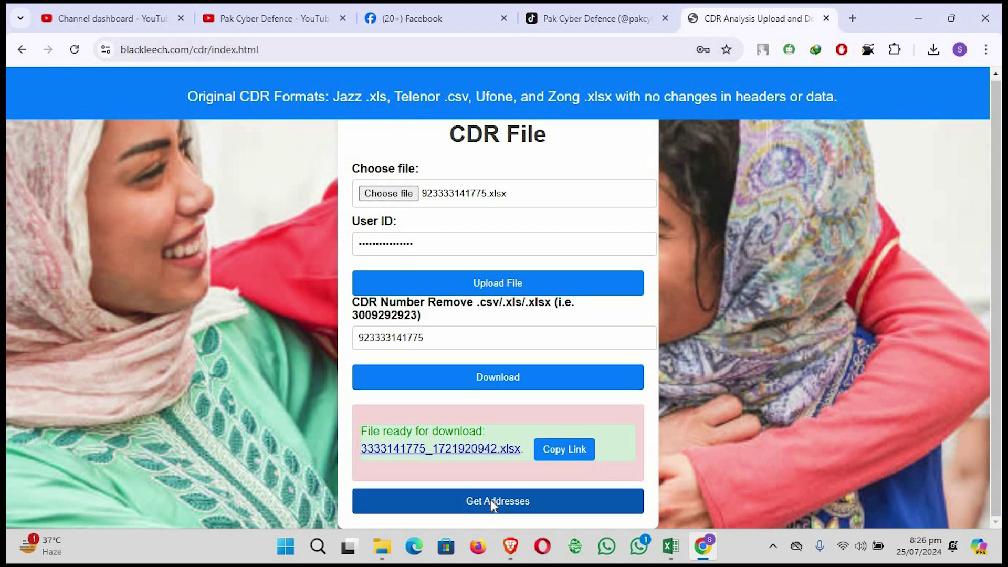
click(492, 503)
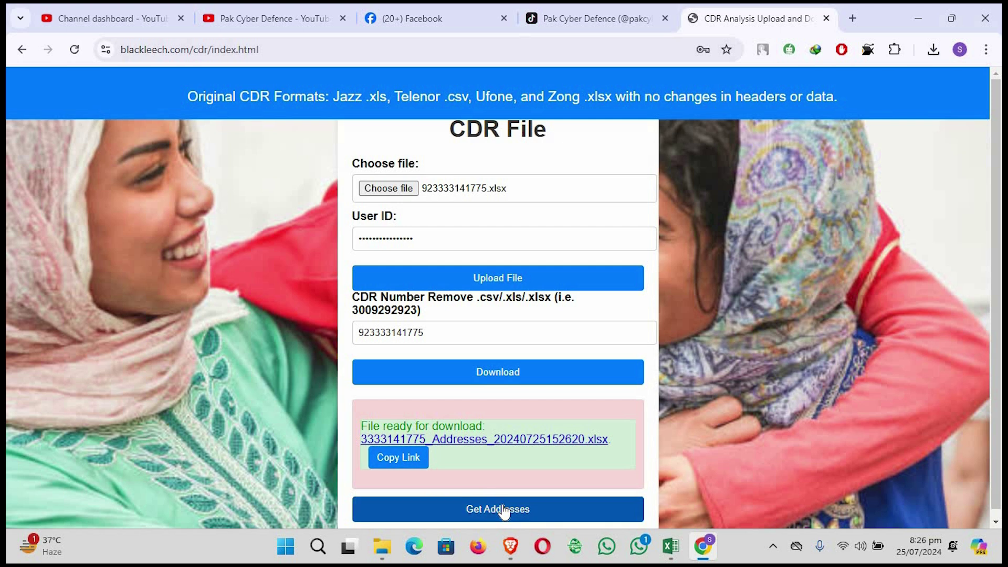
click(515, 441)
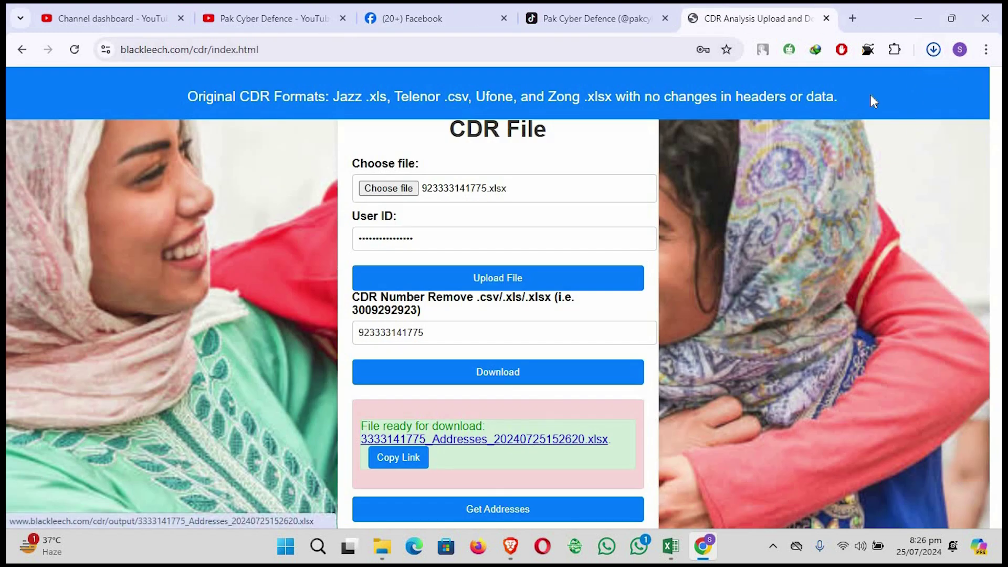
click(934, 49)
click(895, 86)
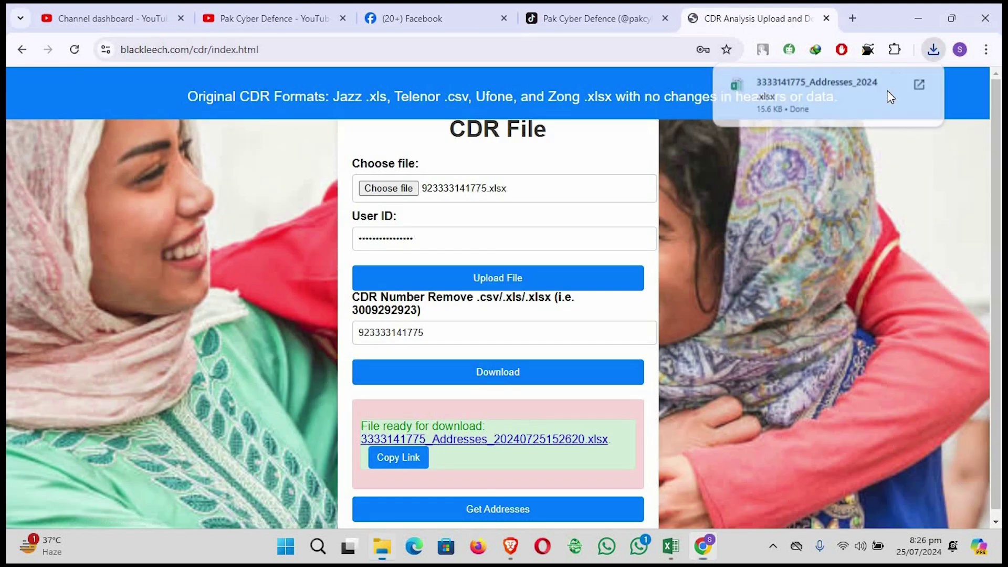
Open the addresses workbook from Downloads, maximized with editing enabled
double_click(365, 213)
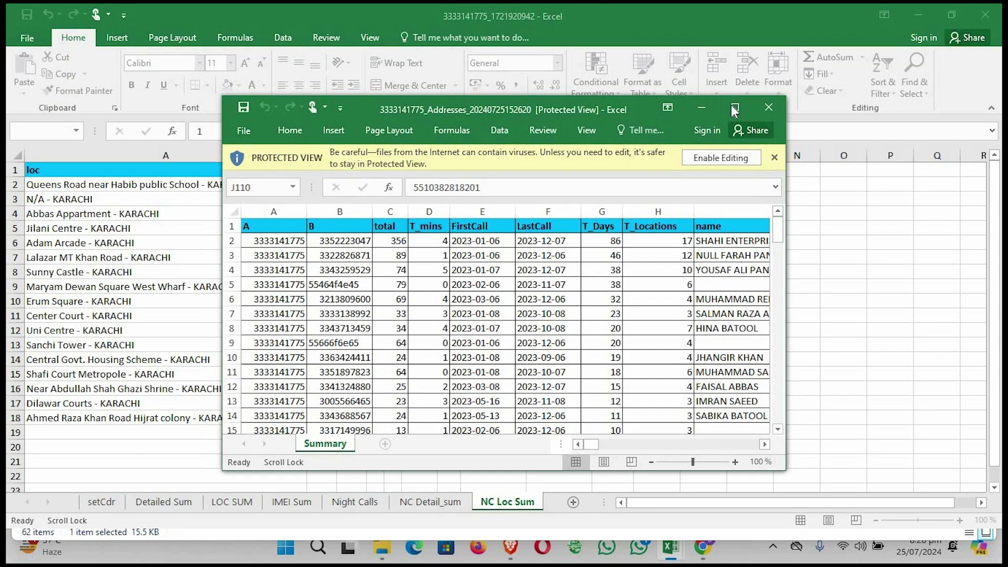
click(737, 107)
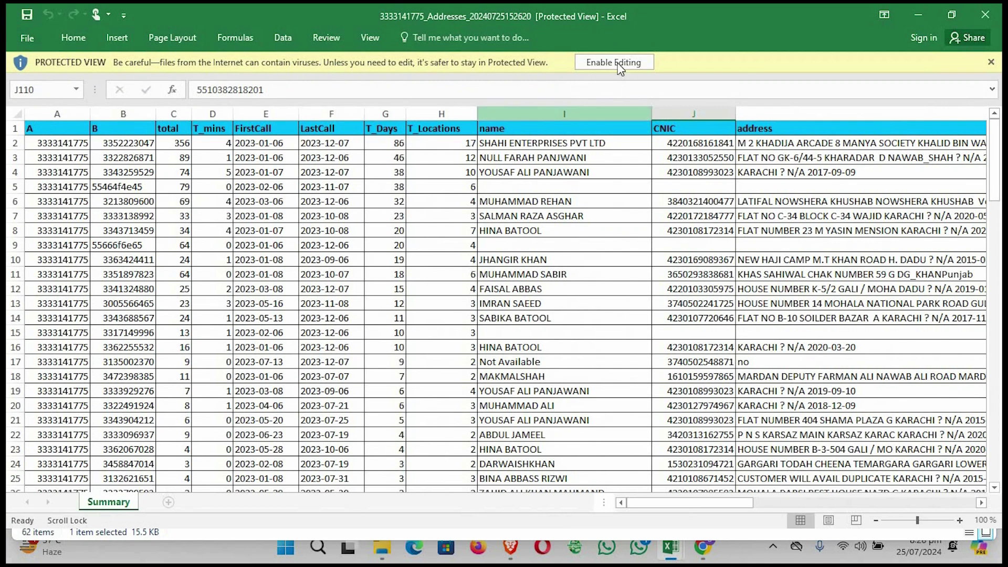
click(578, 61)
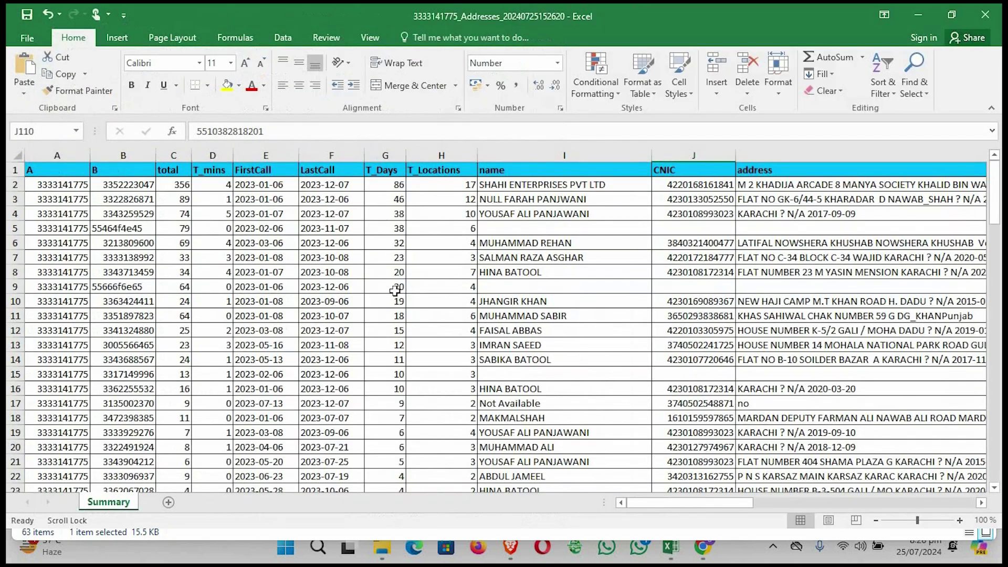
Inspect columns A through I: total, T_mins, FirstCall, LastCall, T_Days, T_Locations and name
click(68, 155)
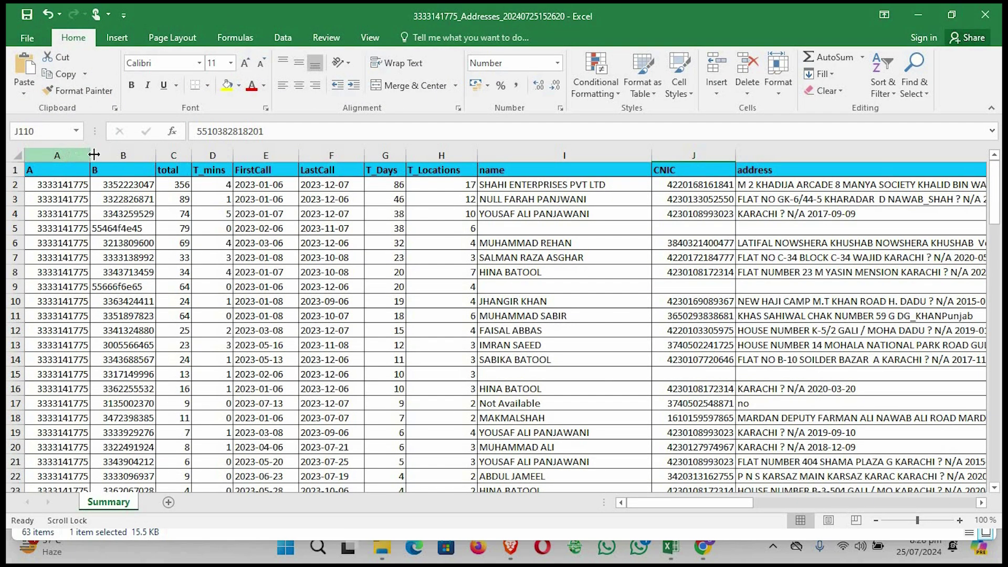
click(119, 154)
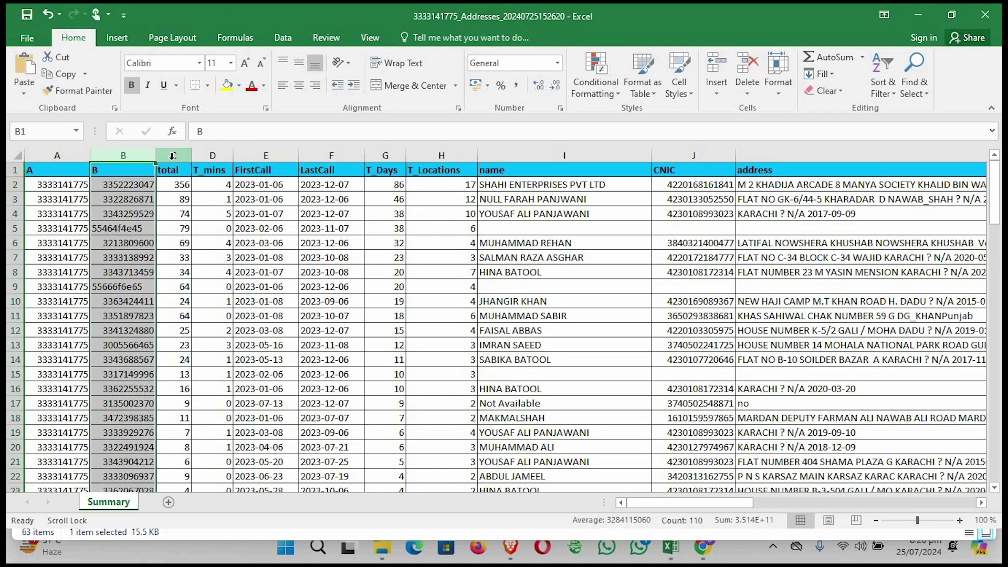
click(171, 156)
click(210, 155)
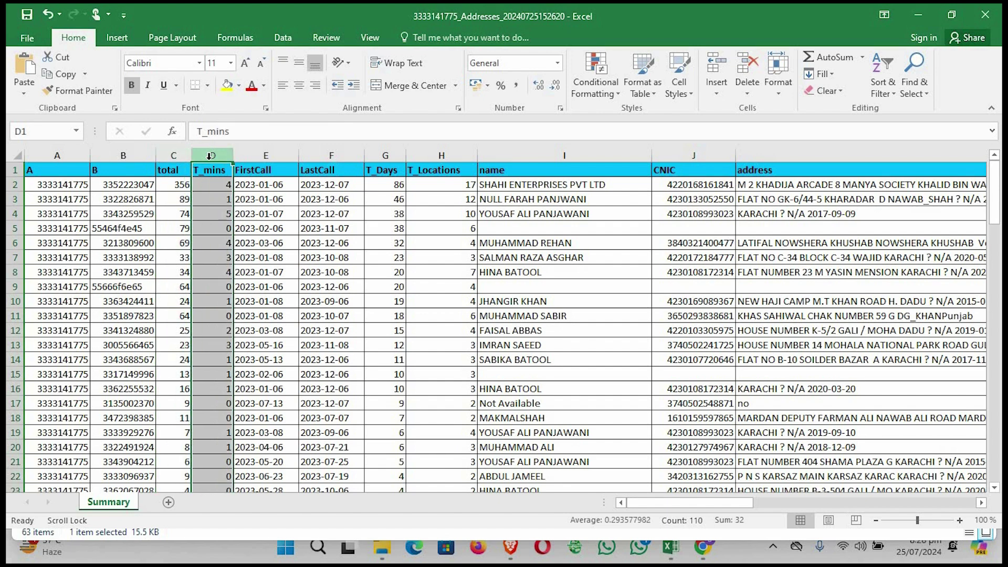
click(249, 156)
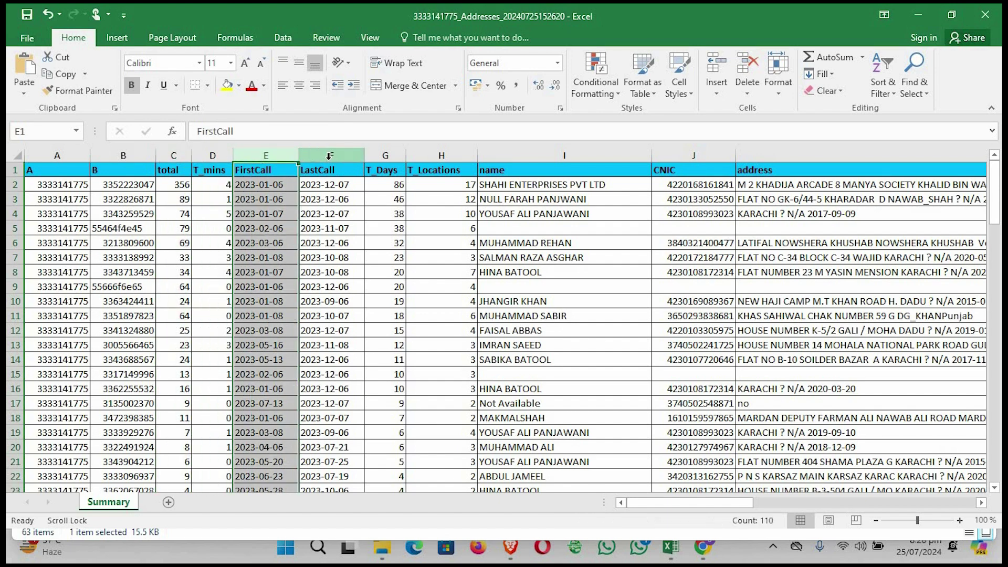
click(329, 155)
click(388, 156)
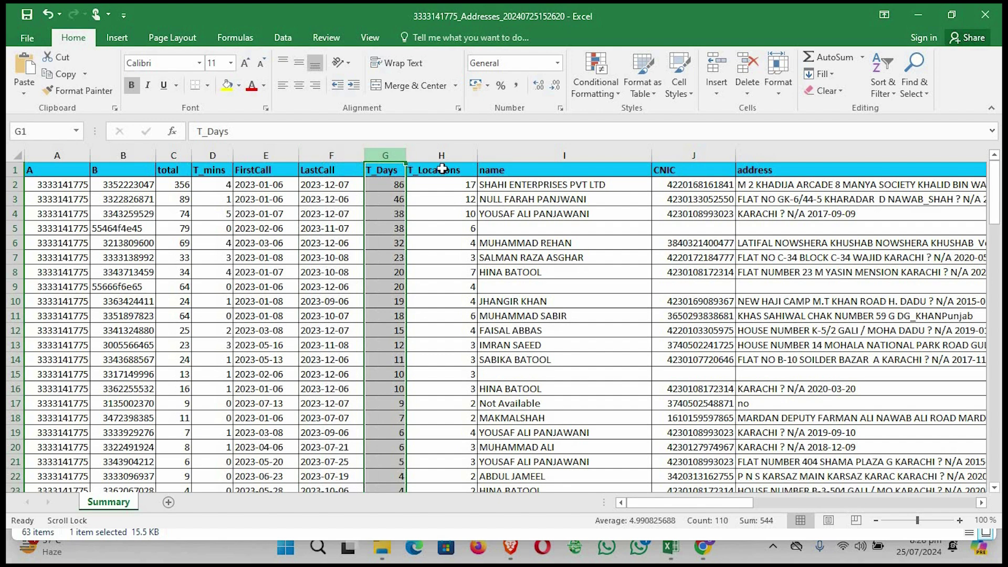
click(467, 148)
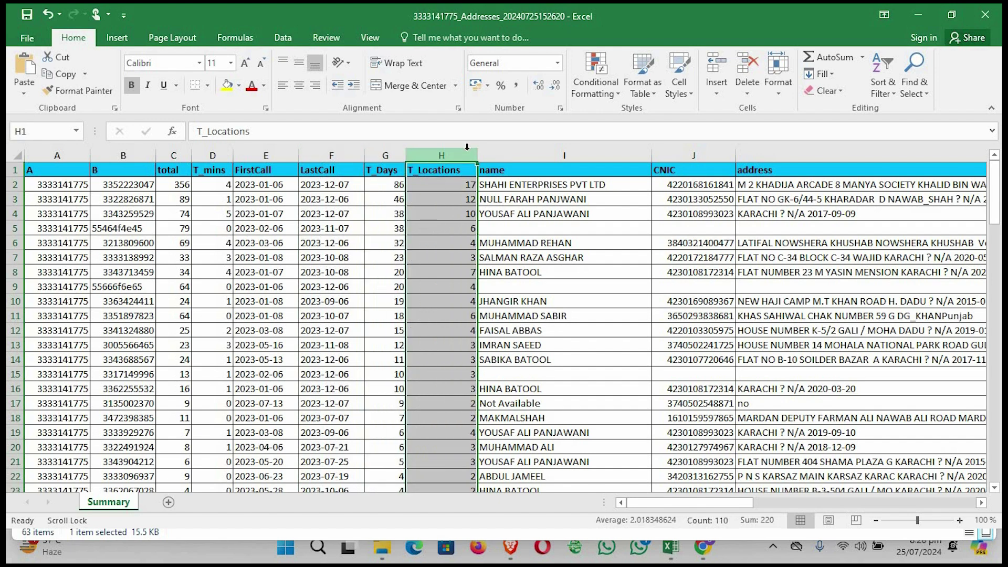
click(535, 154)
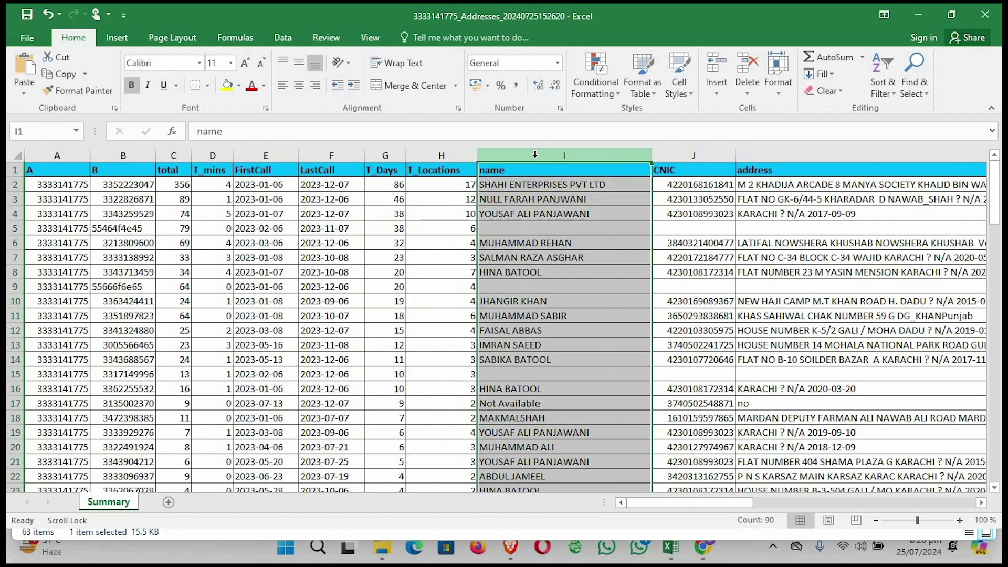
Select the names, CNICs and addresses in rows 2–13 and scroll through the list
click(624, 185)
drag(556, 185, 719, 359)
scroll(720, 358, down, 11)
scroll(720, 358, down, 10)
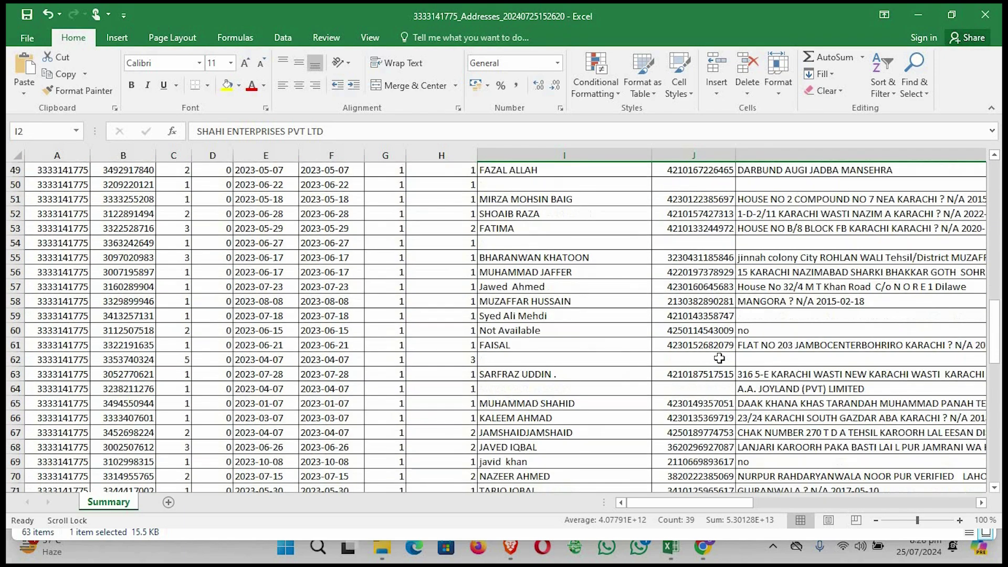
scroll(720, 358, up, 20)
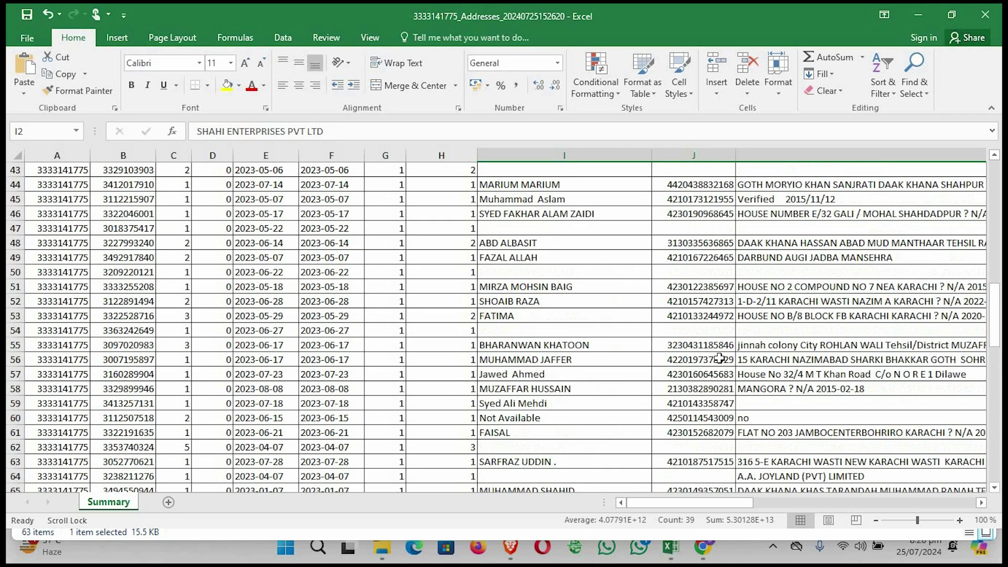
click(582, 281)
scroll(582, 281, down, 20)
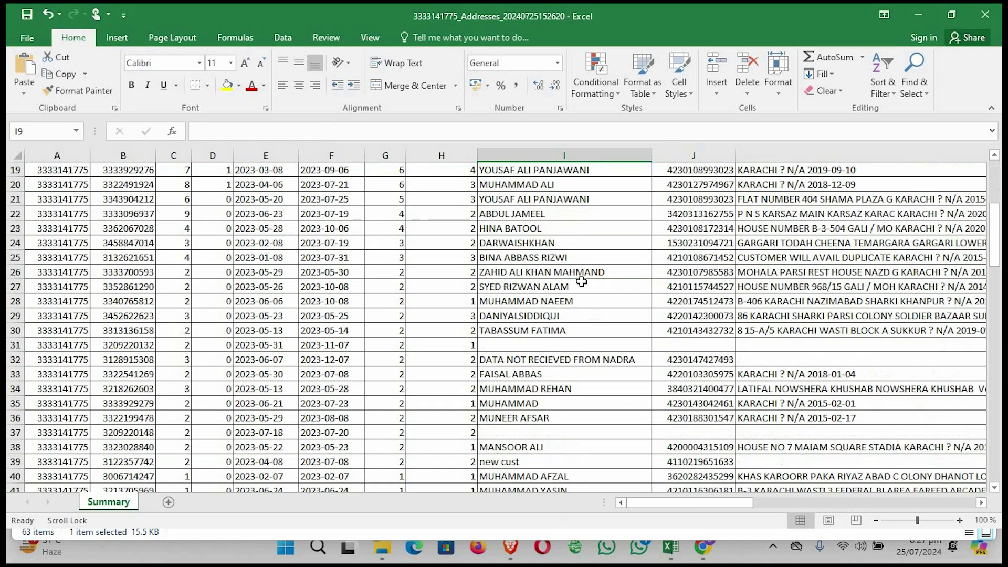
scroll(582, 282, down, 6)
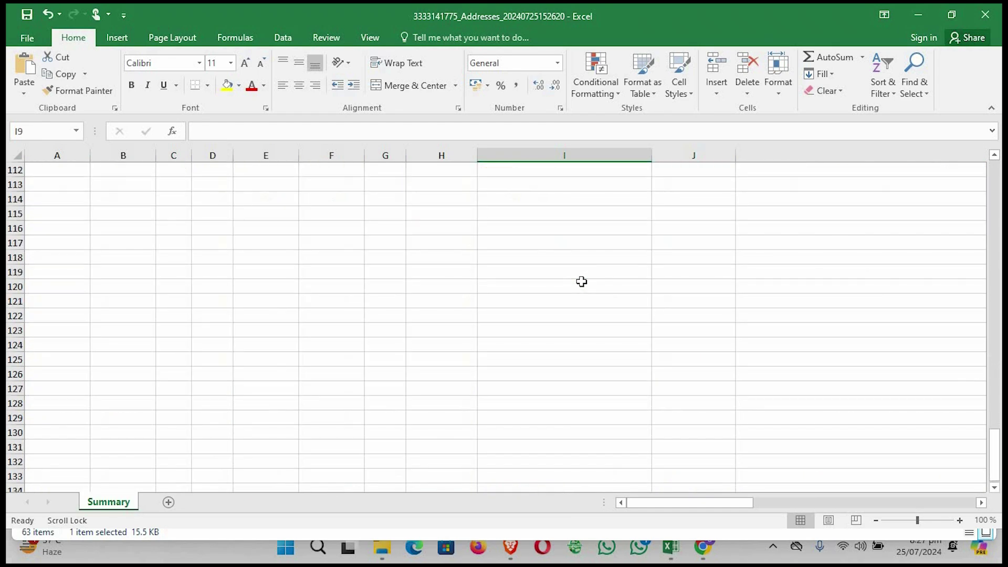
scroll(582, 281, up, 20)
scroll(582, 282, up, 8)
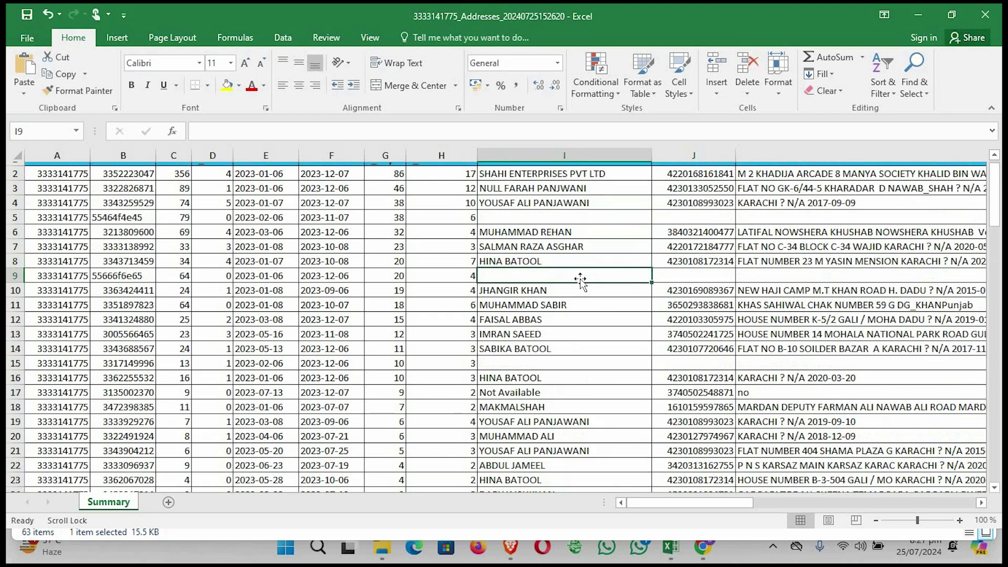
Minimize both workbooks and the Downloads folder, returning to blackleech's analysis options page
click(917, 15)
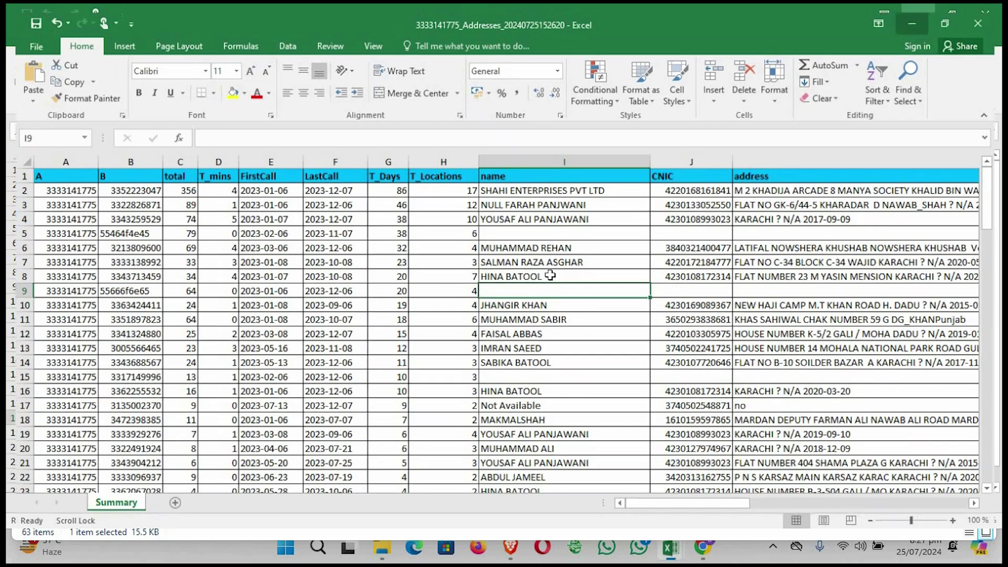
click(918, 15)
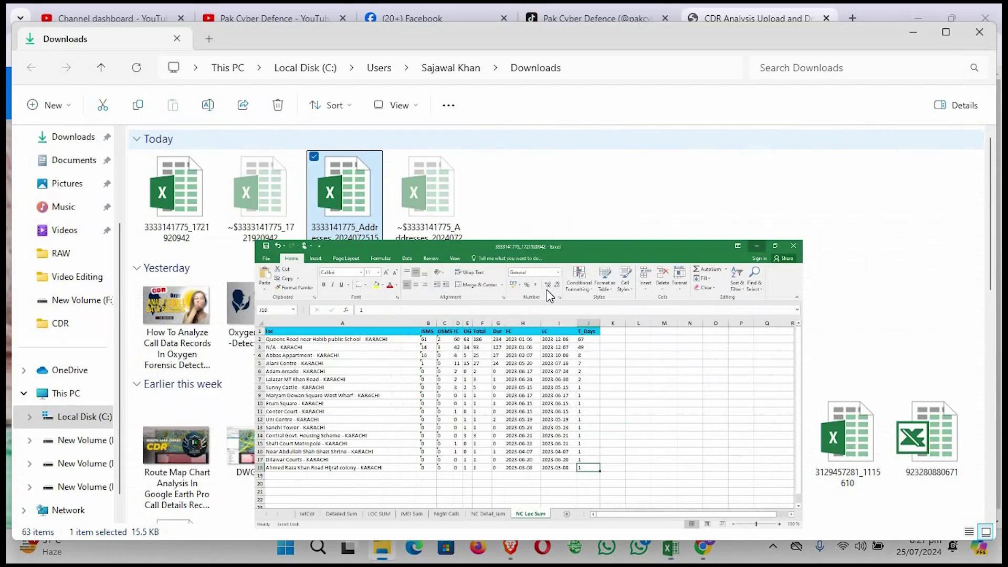
click(920, 36)
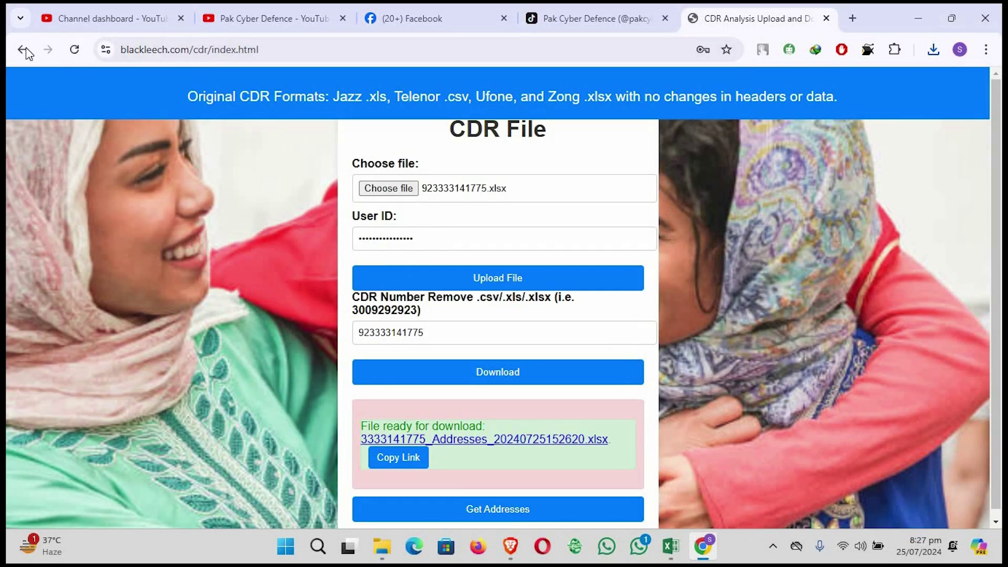
click(24, 50)
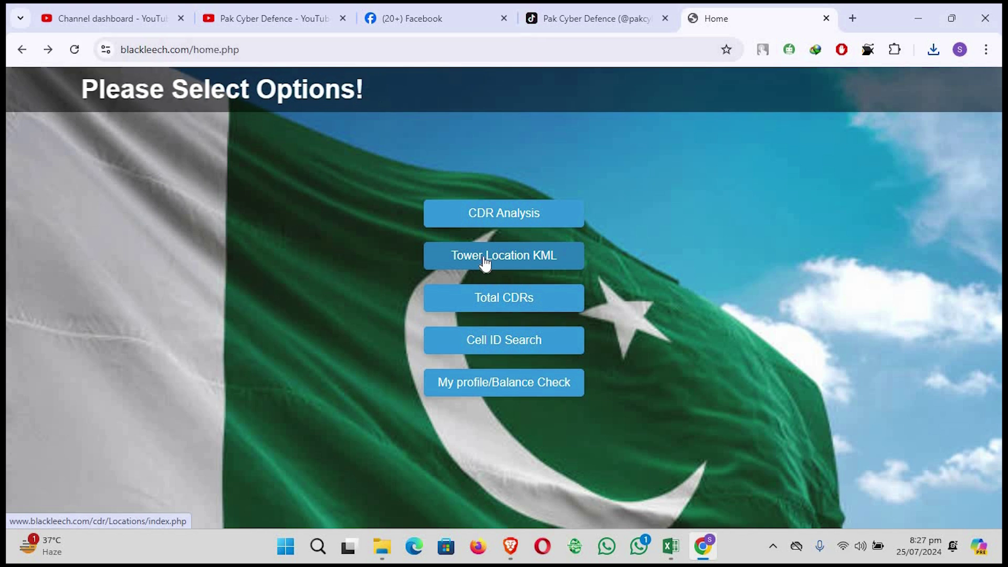
Go to Tower Location KML and choose the Jazz Towers KML option
click(485, 257)
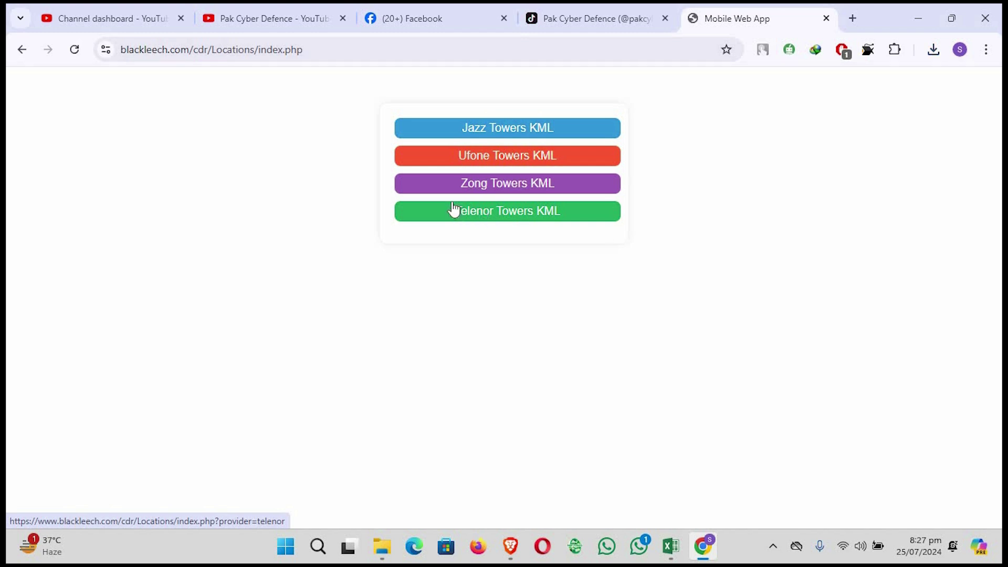
click(496, 130)
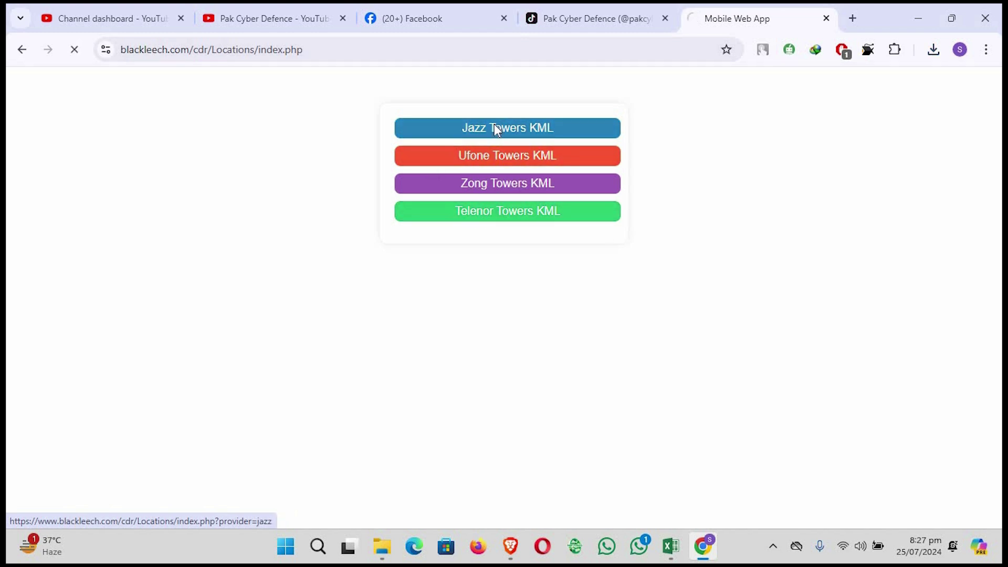
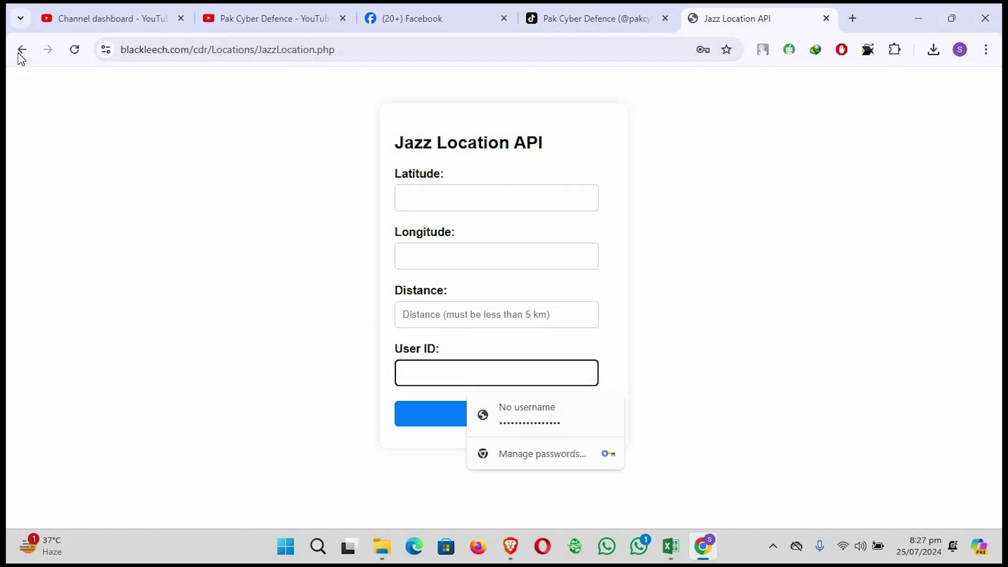
Return from the Jazz Location API page to home.php, open Total CDRs, and enter the saved user ID
click(22, 49)
click(22, 49)
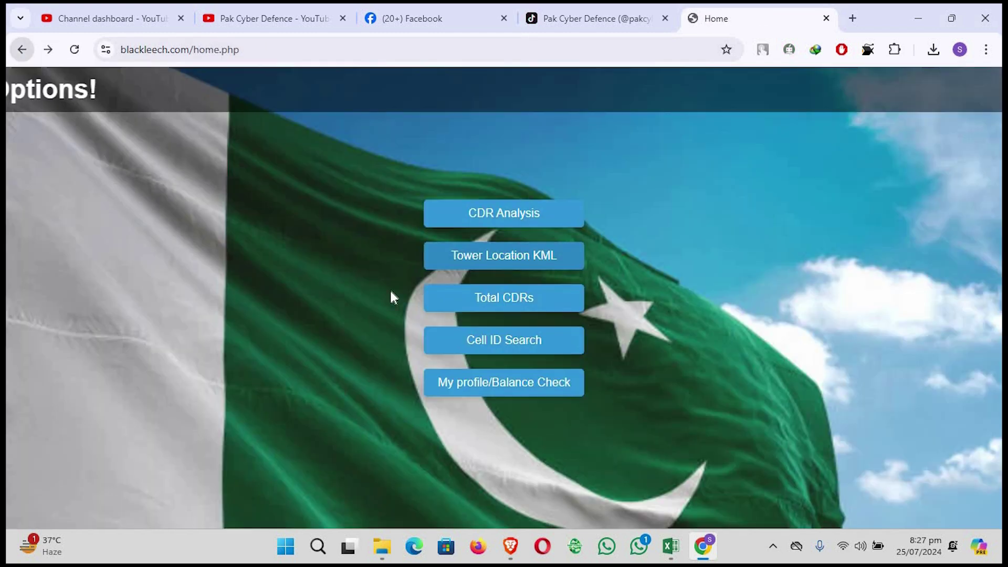
click(497, 307)
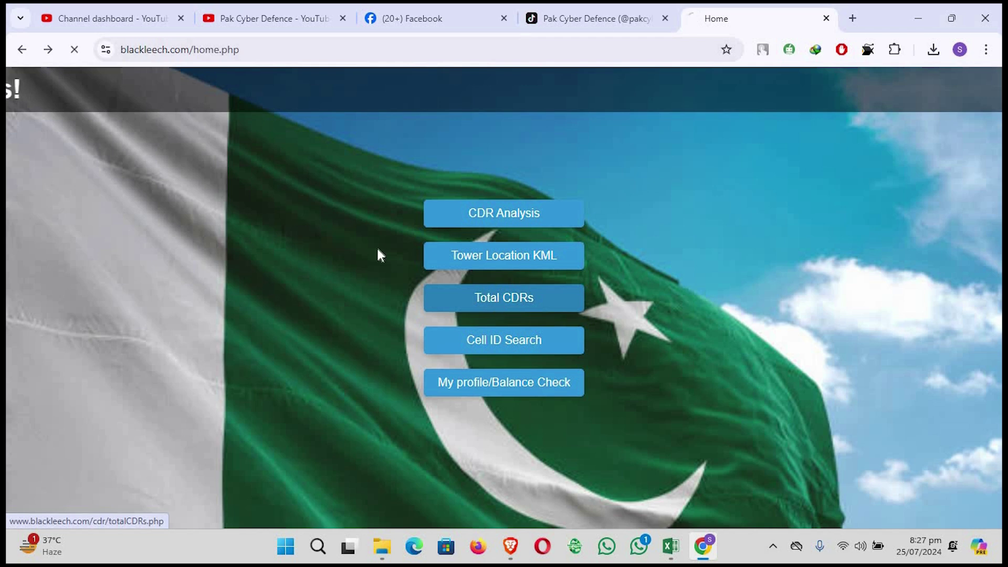
click(100, 143)
click(108, 168)
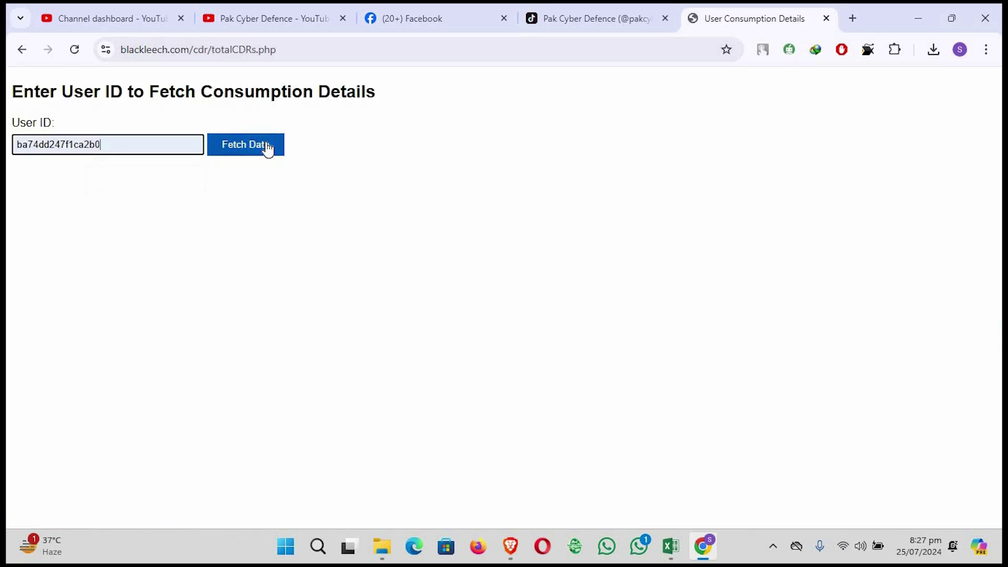
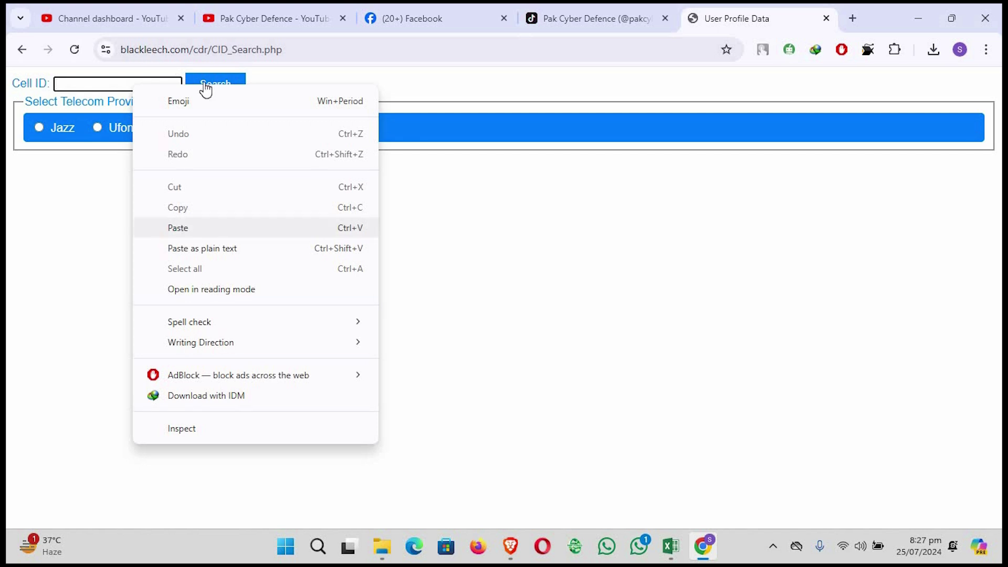
Search the pasted cell ID with no provider selected, then go back twice to home.php
text(ba744d47ffca2b0)
click(217, 89)
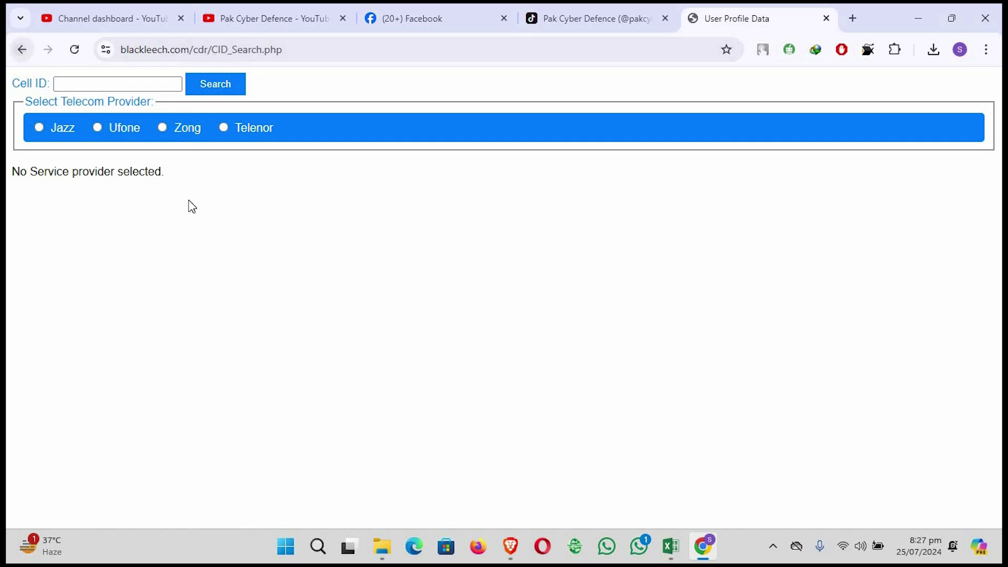
click(22, 50)
click(22, 50)
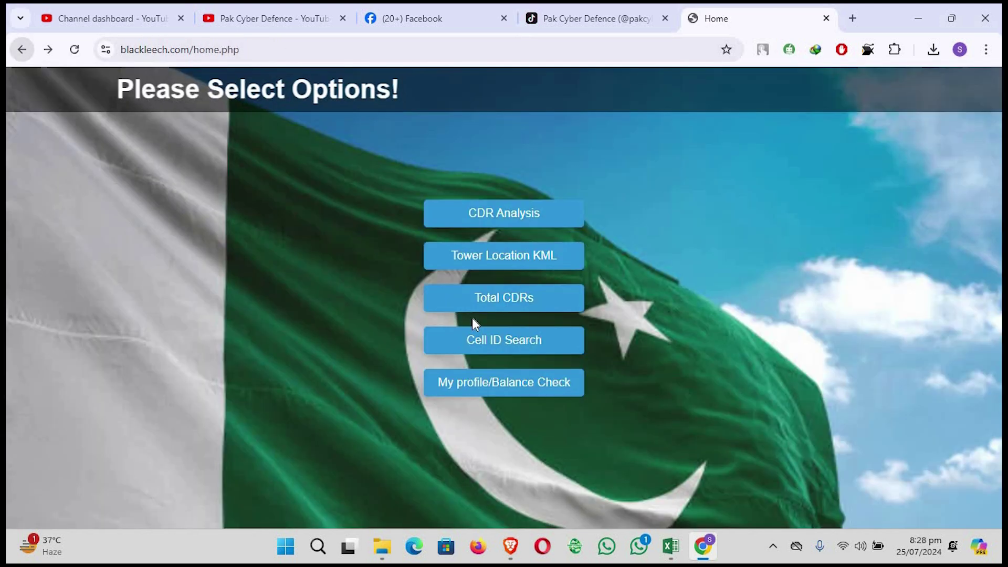